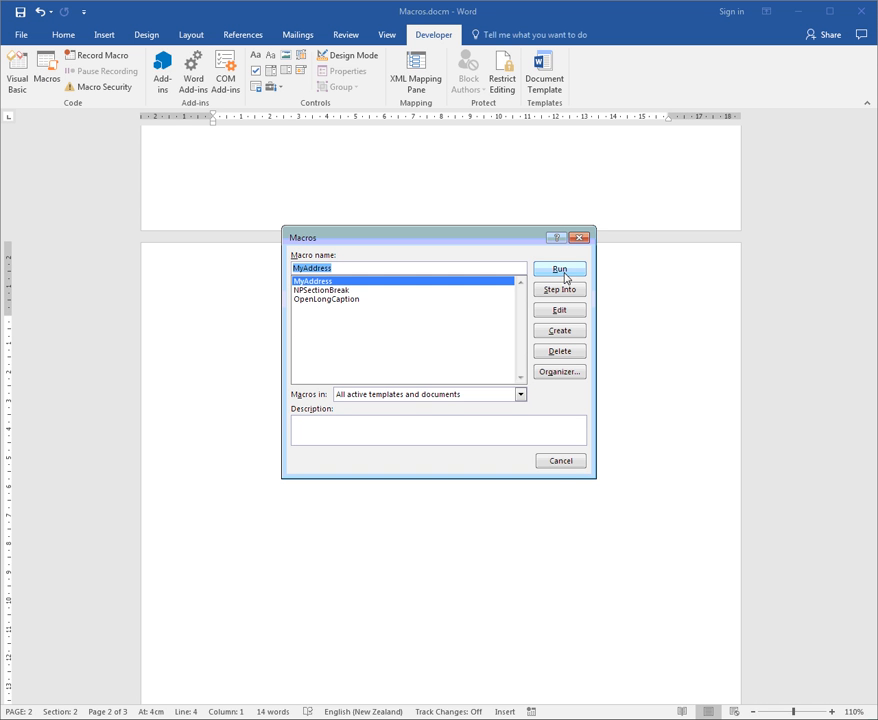
Dismiss the macro list and open the keyboard shortcut customization from the Customize Ribbon options
click(561, 465)
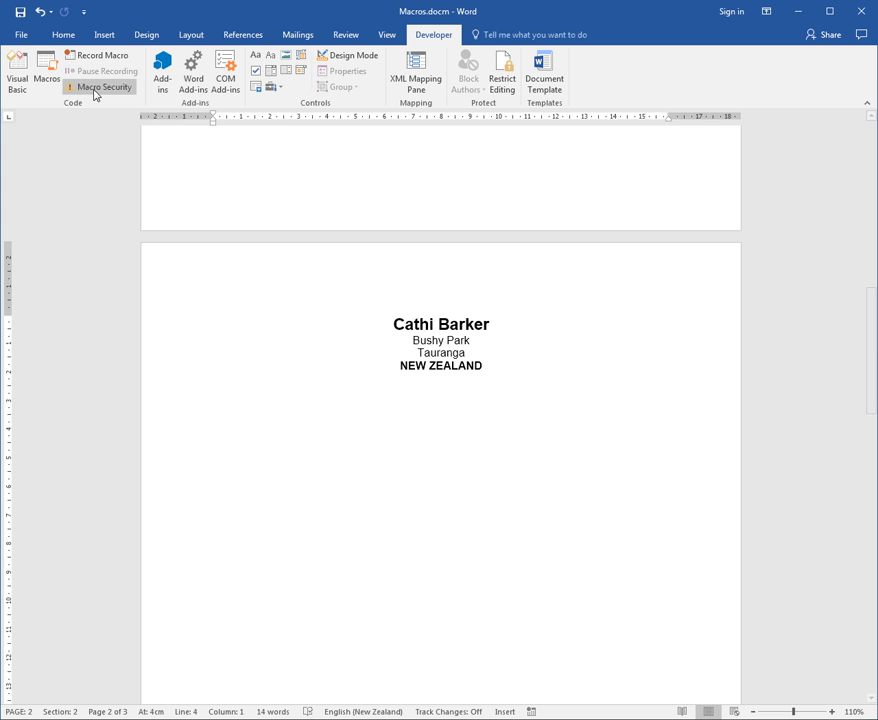
click(23, 38)
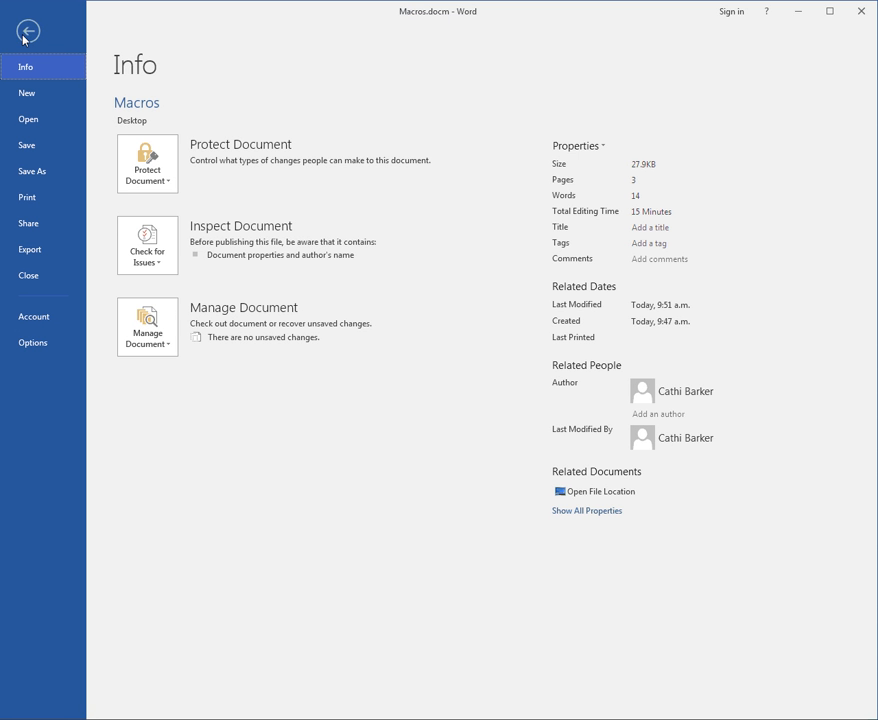
click(40, 344)
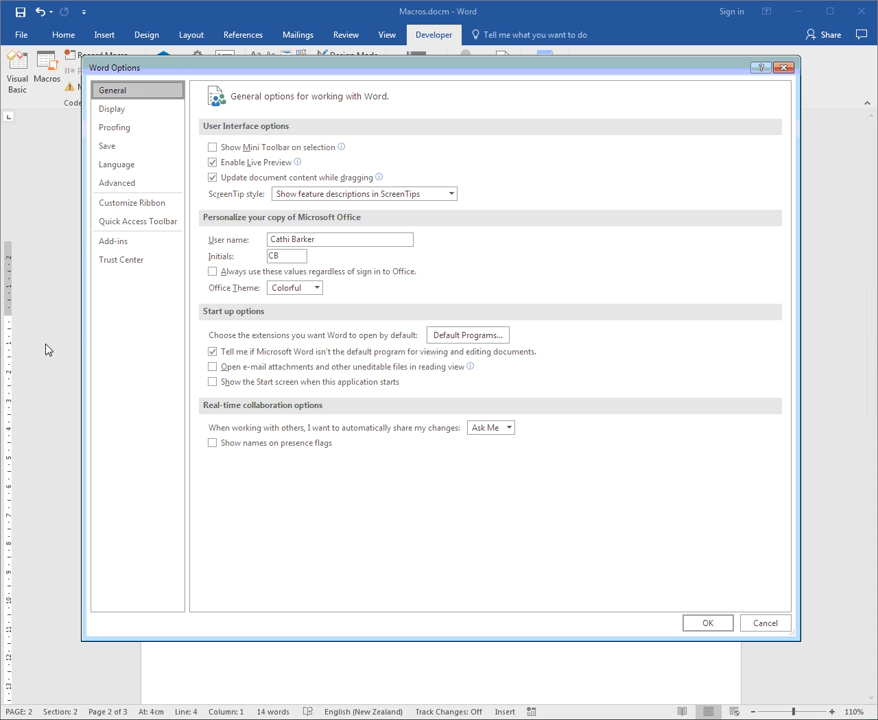
click(153, 207)
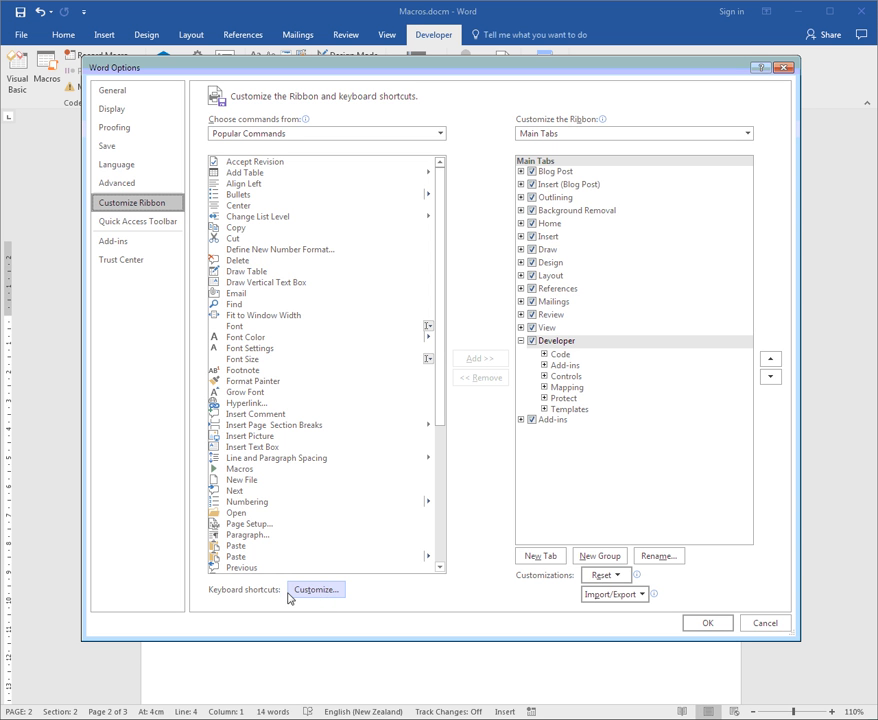
click(325, 592)
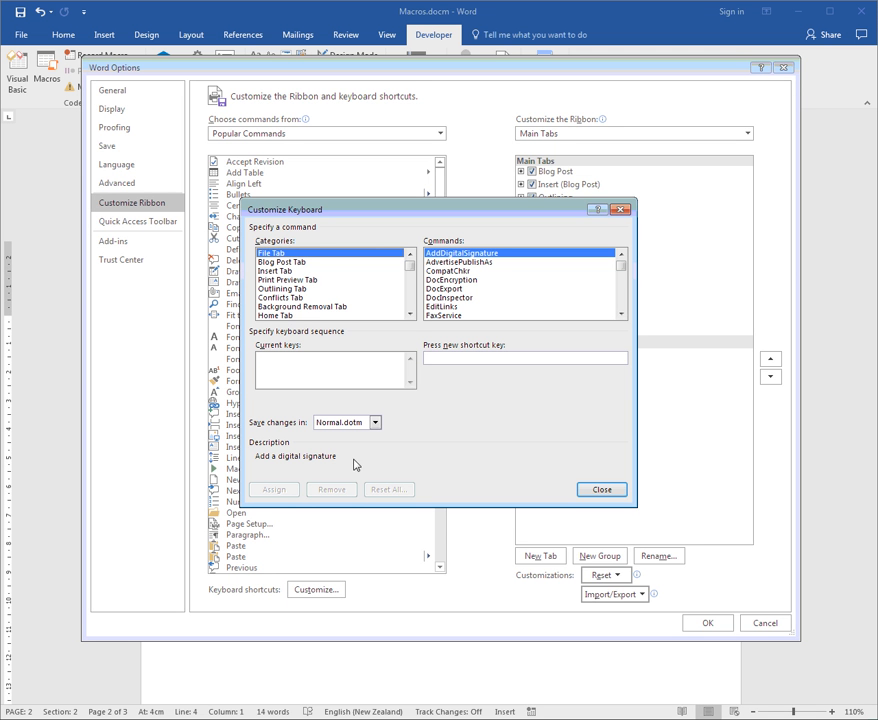
Look up the current shortcut keys of the Home Tab commands Bold and CenterPara
click(282, 315)
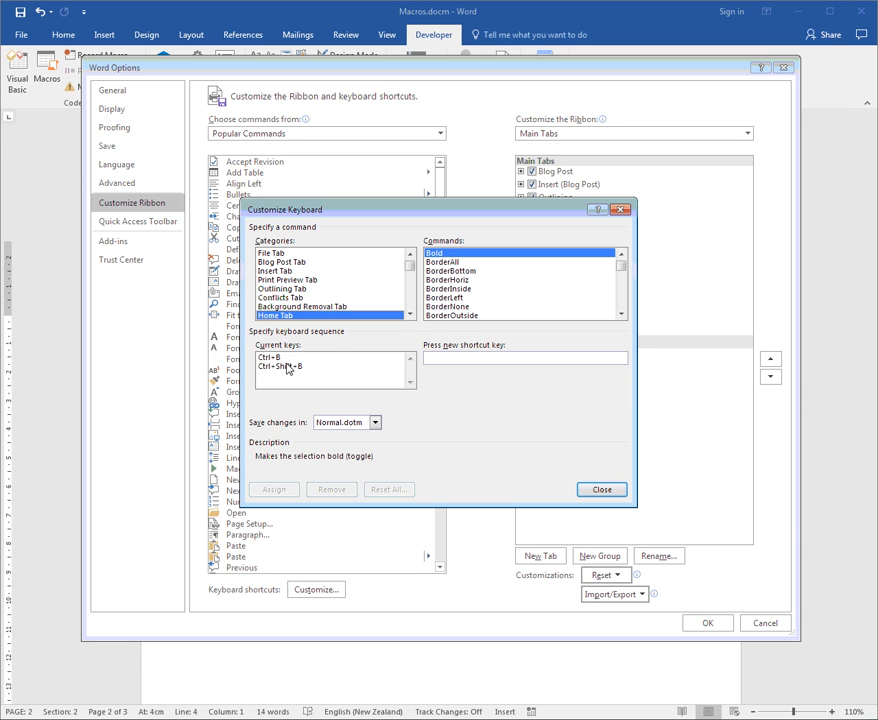
drag(621, 314, 621, 314)
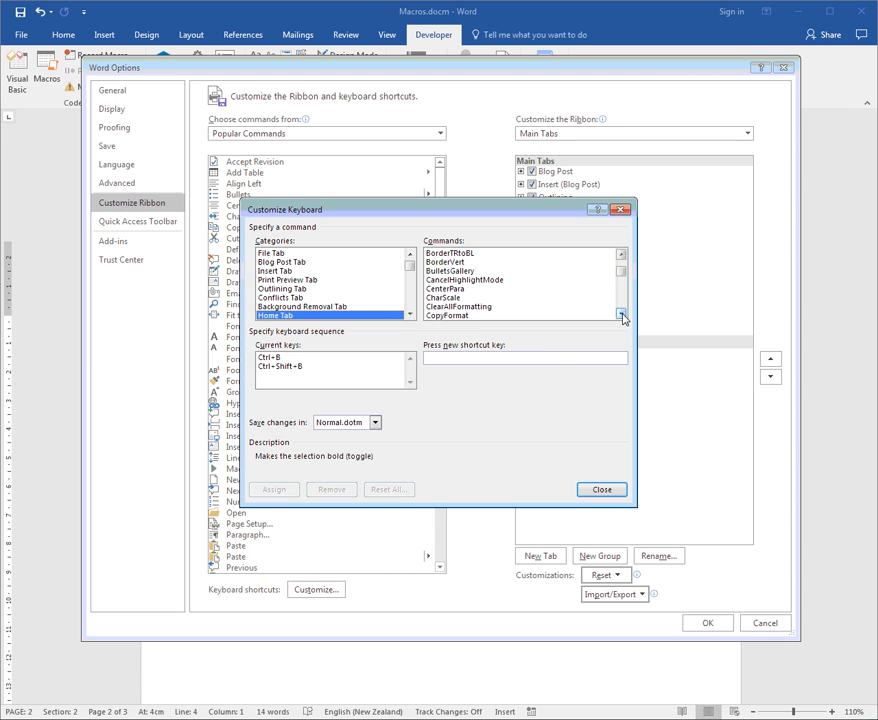
click(621, 314)
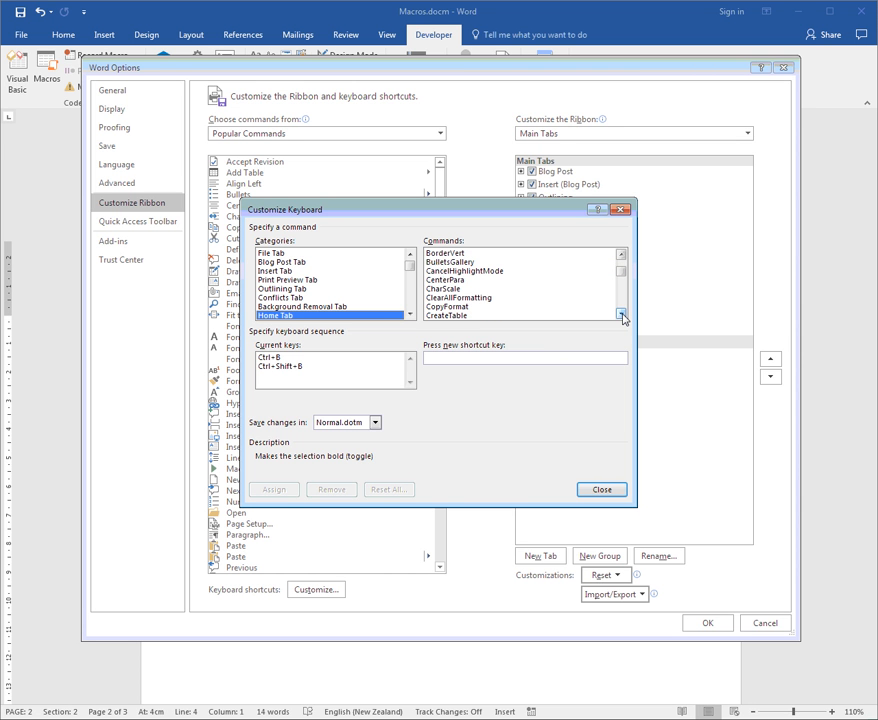
click(436, 280)
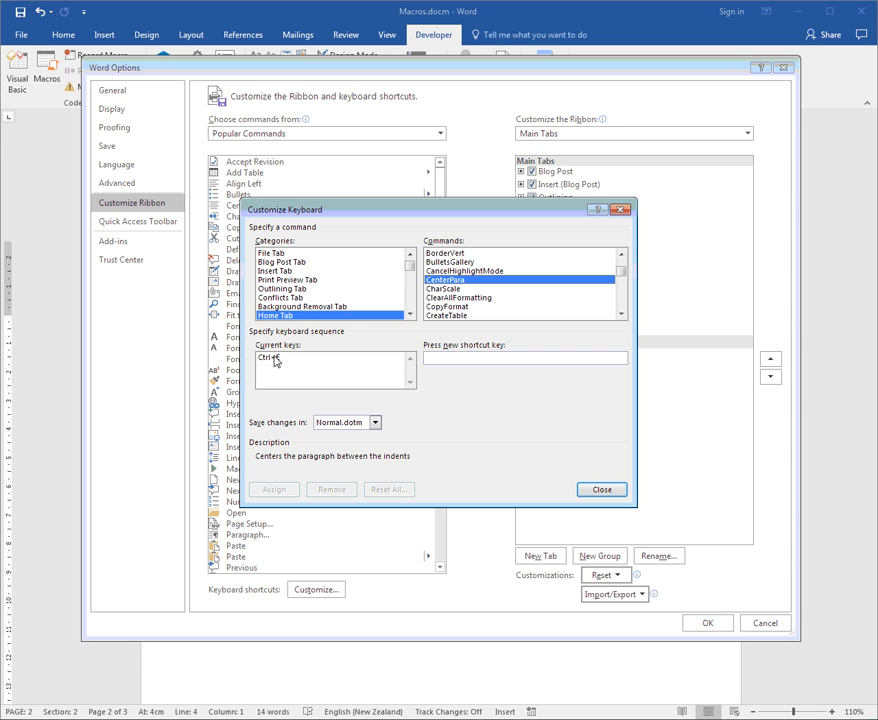
Choose the Macros category and set shortcut changes to save in Macros.docm
click(410, 315)
drag(410, 315, 410, 315)
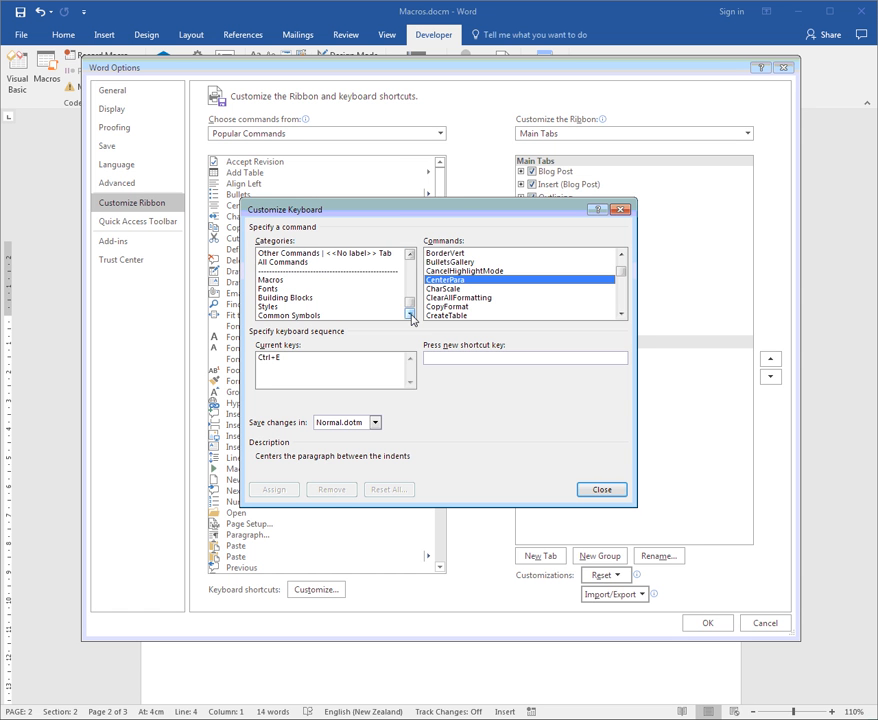
click(272, 280)
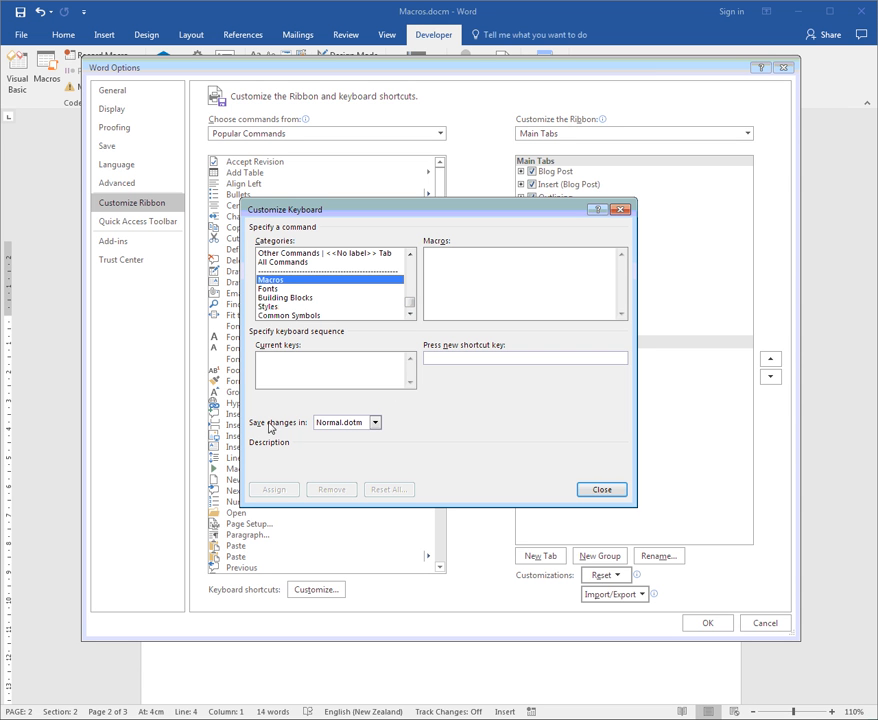
click(375, 424)
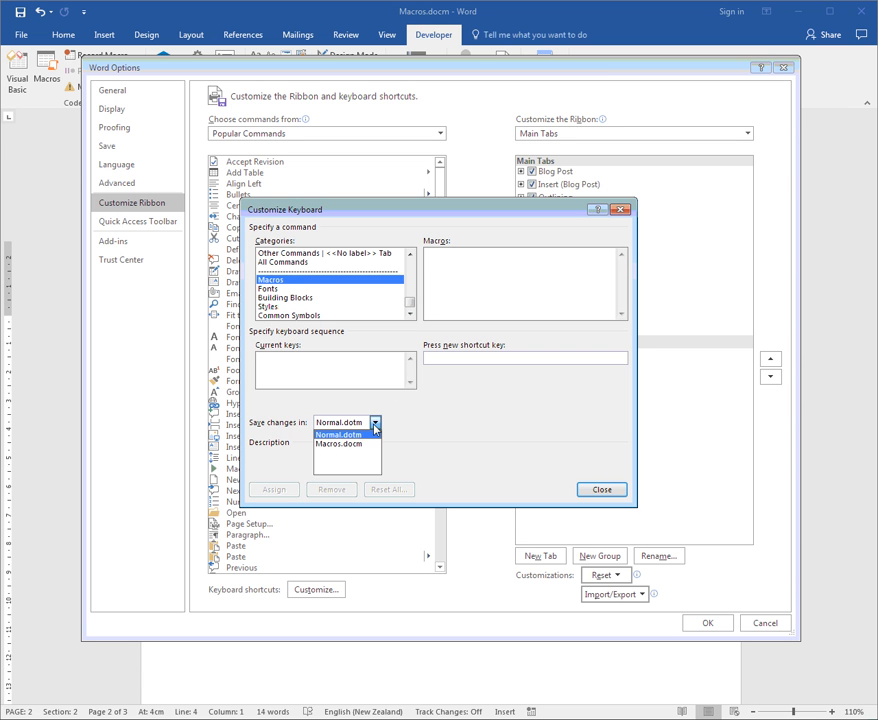
click(333, 446)
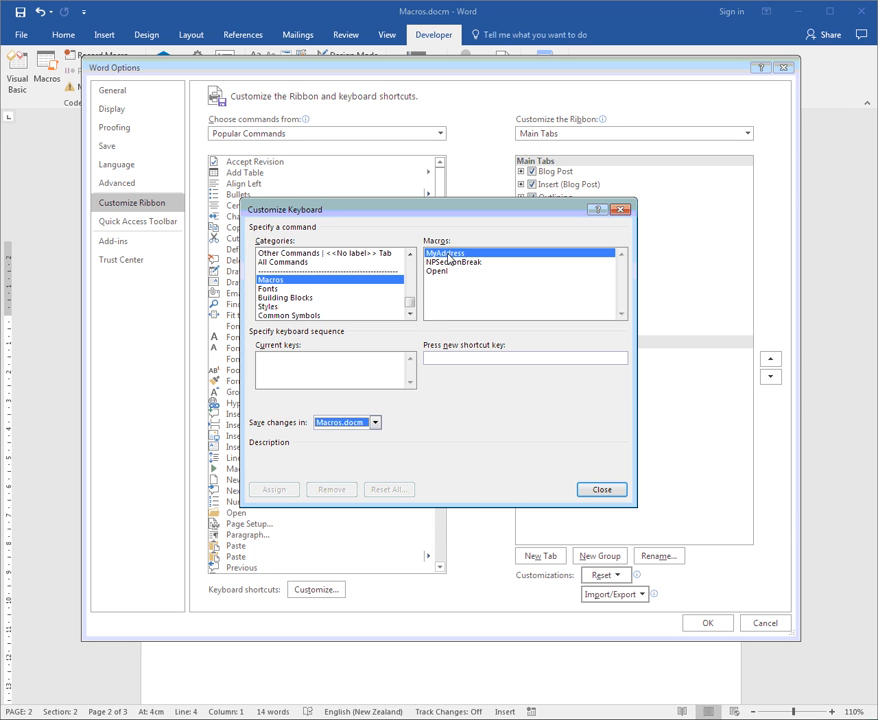
Assign the shortcut Alt+Ctrl+A to the MyAddress macro
click(444, 360)
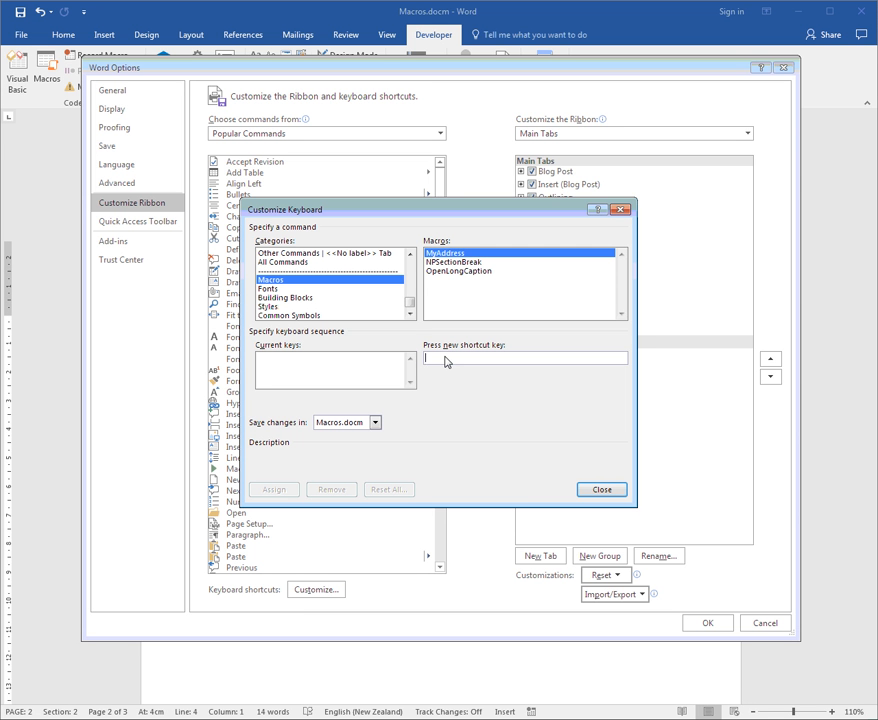
key(ctrl+alt+a)
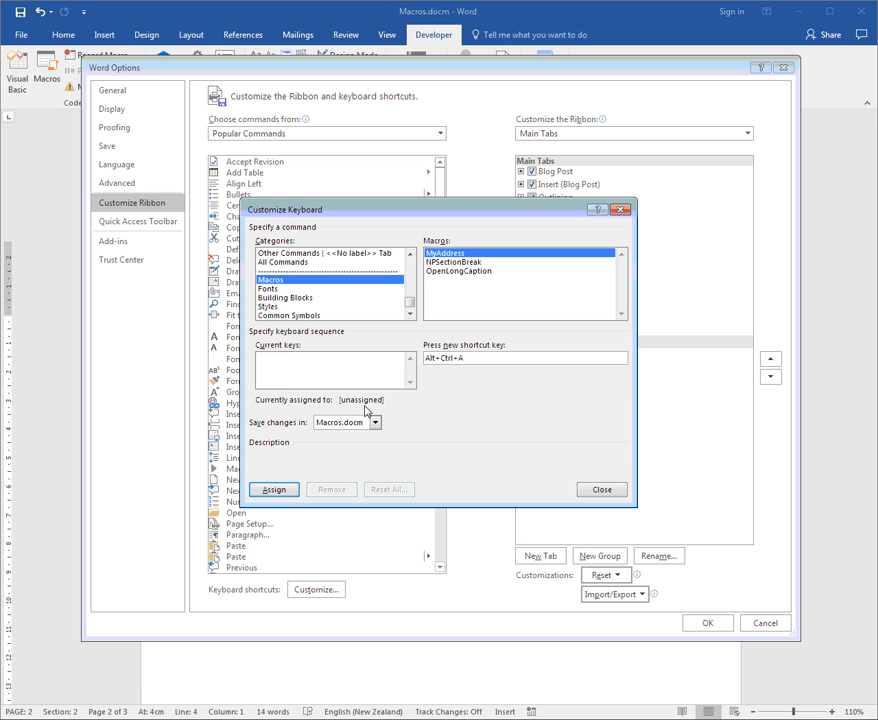
click(276, 491)
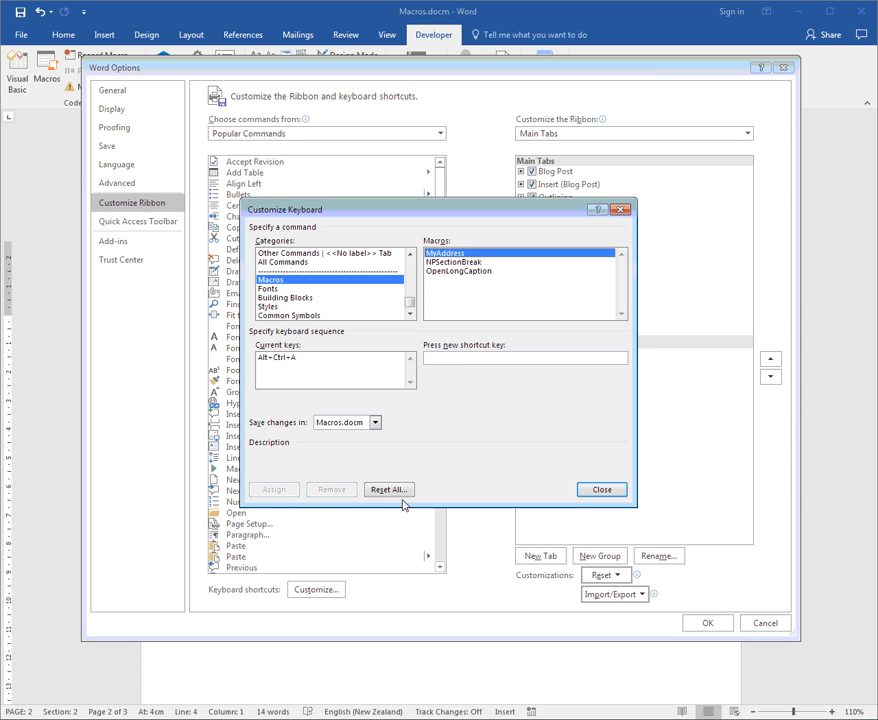
Assign the shortcut Alt+Ctrl+B to the NPSectionBreak macro and review the keys of MyAddress and NPSectionBreak
click(463, 263)
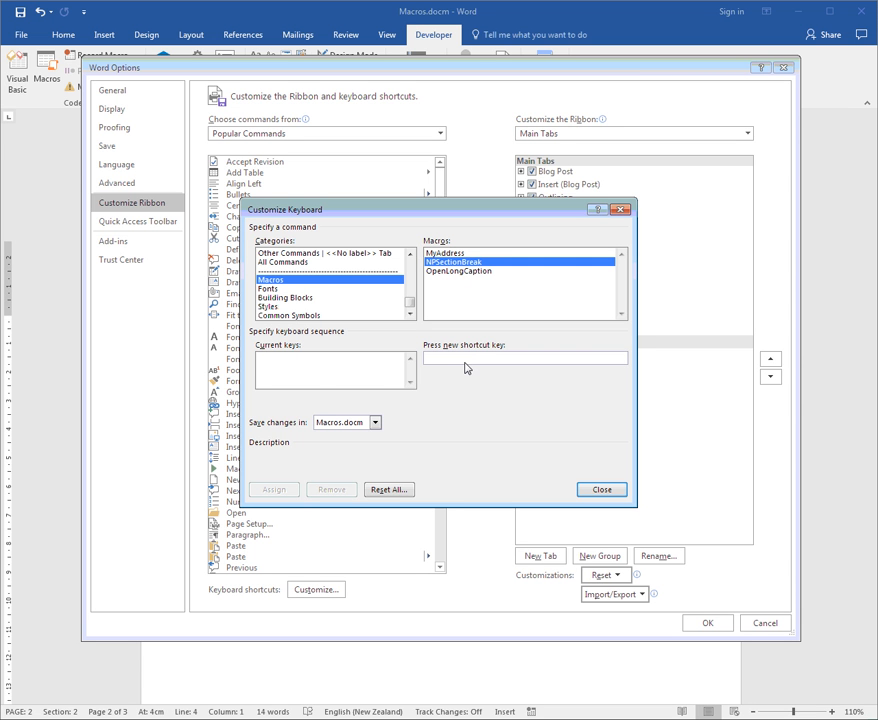
key(ctrl+alt+b)
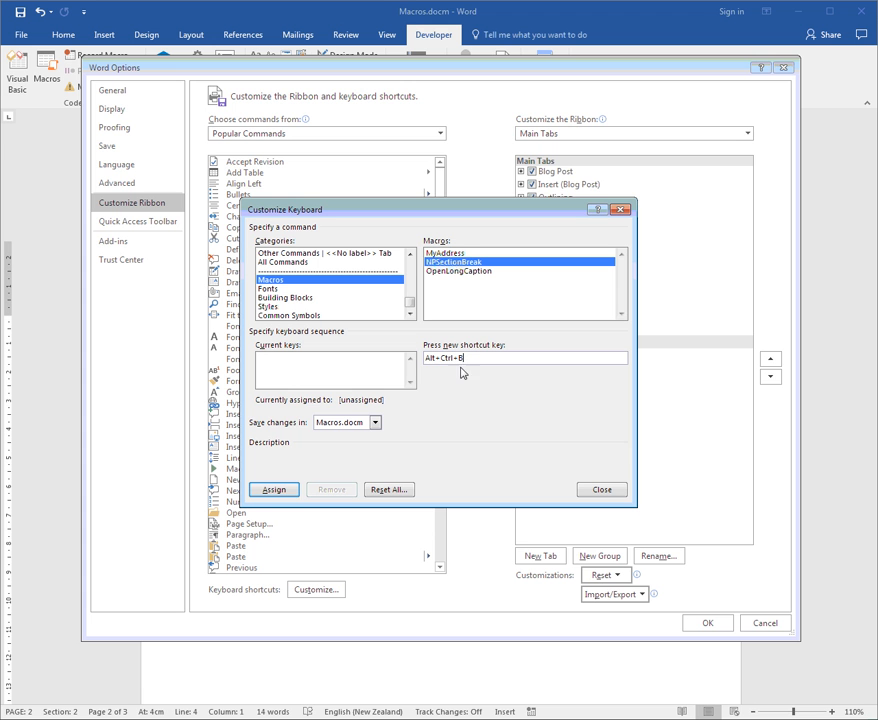
click(274, 490)
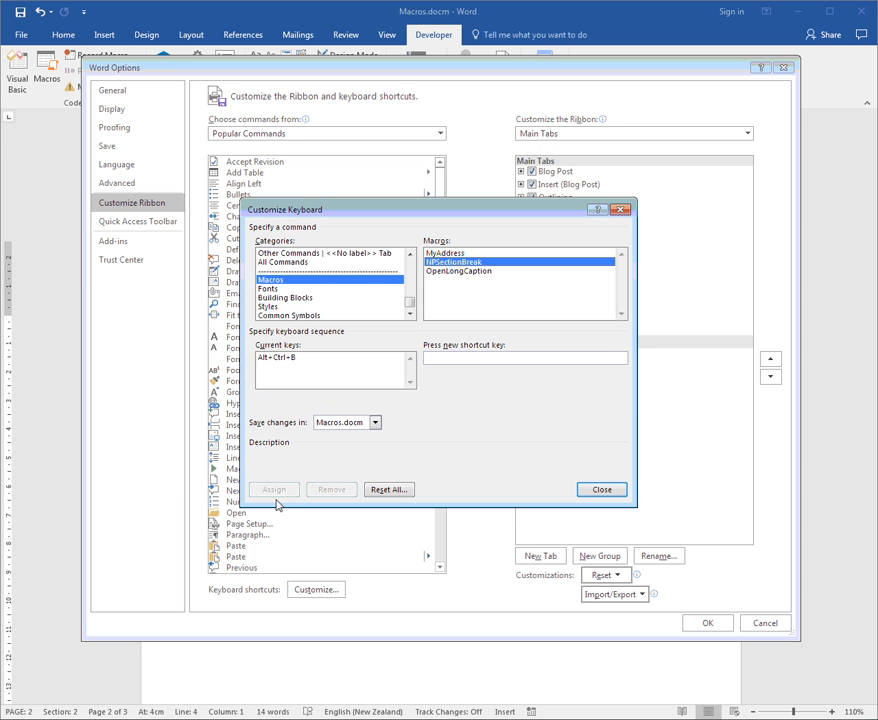
click(437, 253)
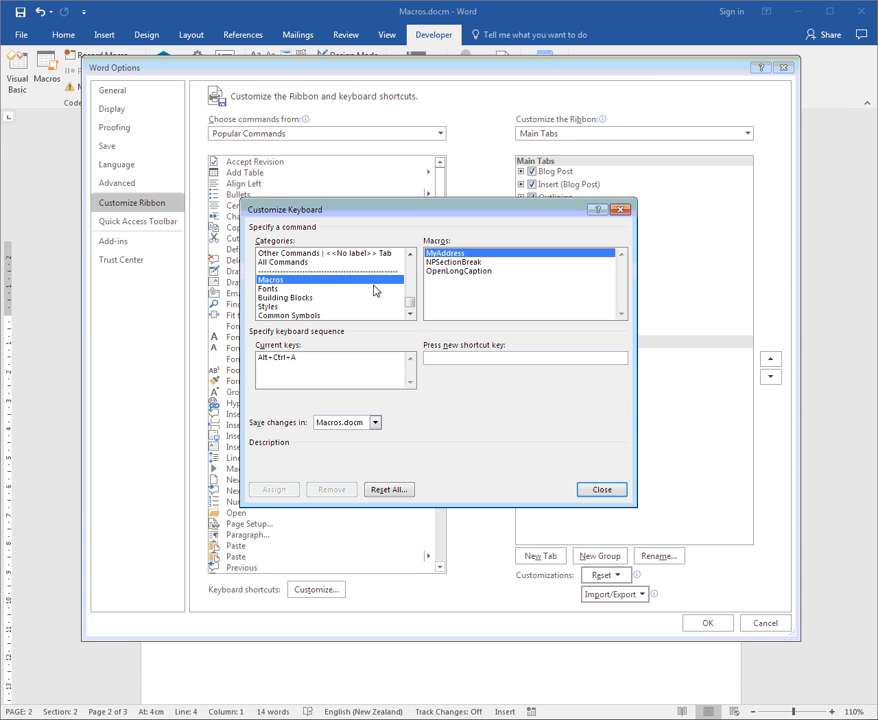
click(443, 262)
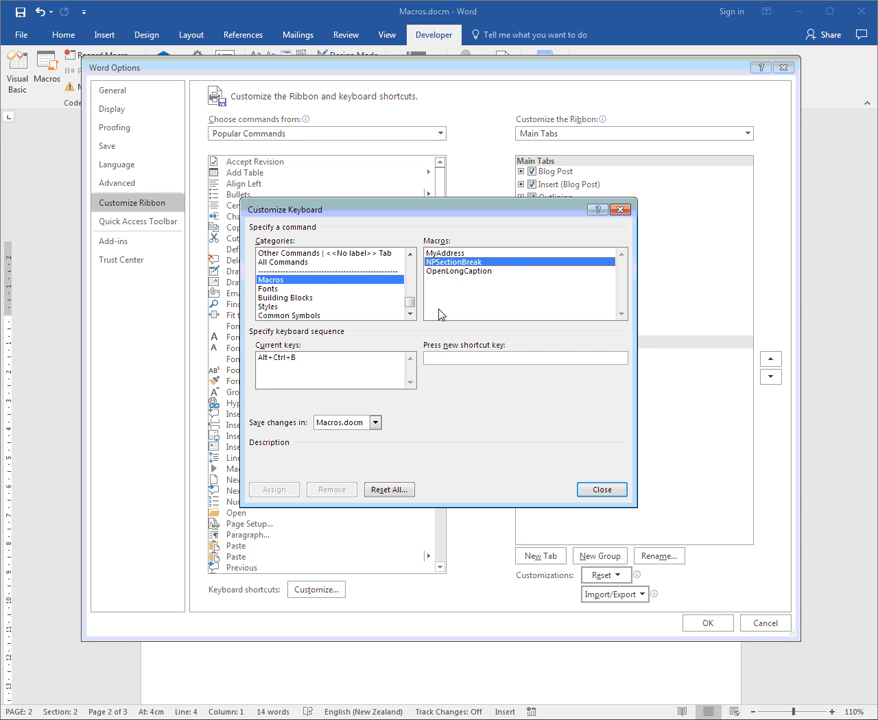
Check for the OpenLongCaption macro whether Alt+Ctrl+O and Alt+Ctrl+L are already in use, leaving the new shortcut empty
click(464, 272)
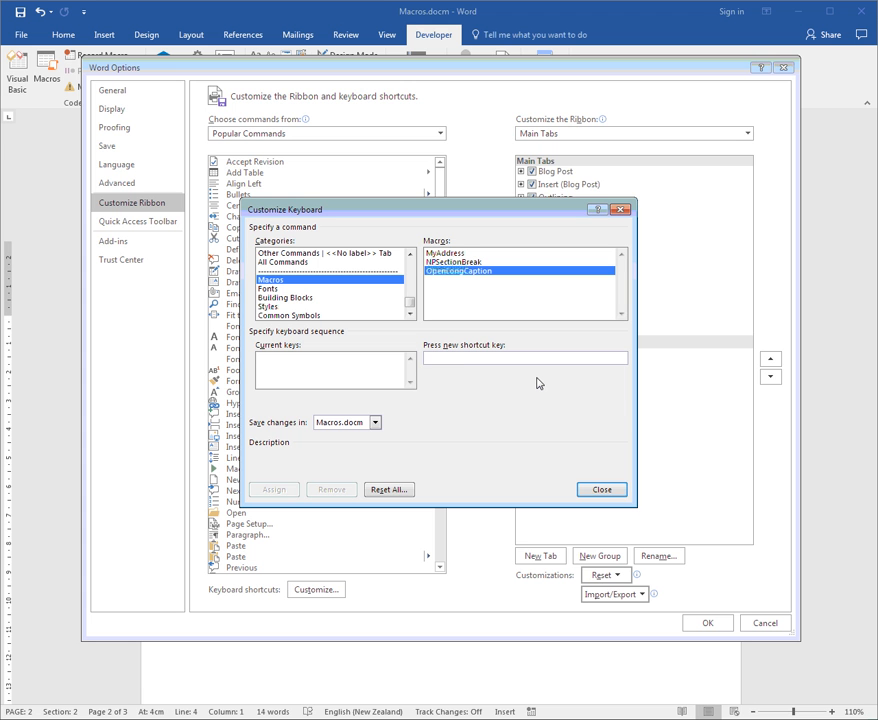
key(ctrl+alt+o)
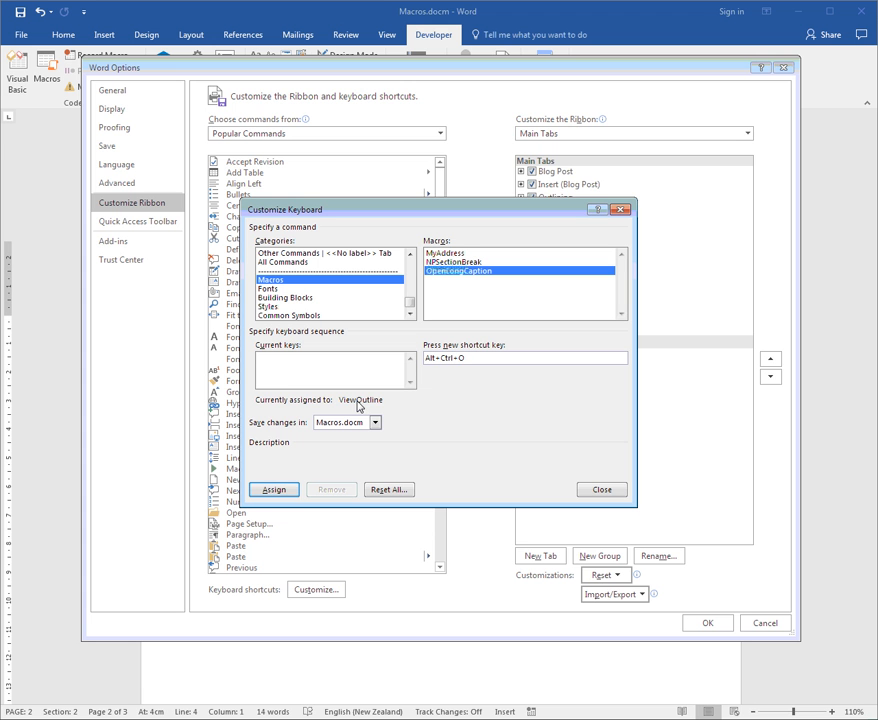
key(BackSpace)
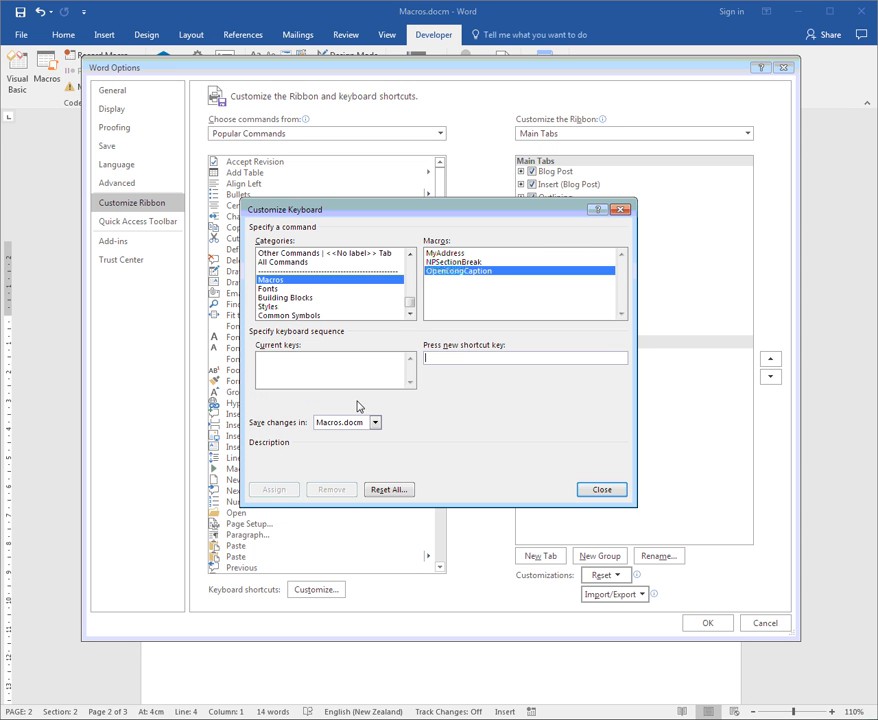
key(ctrl+alt+l)
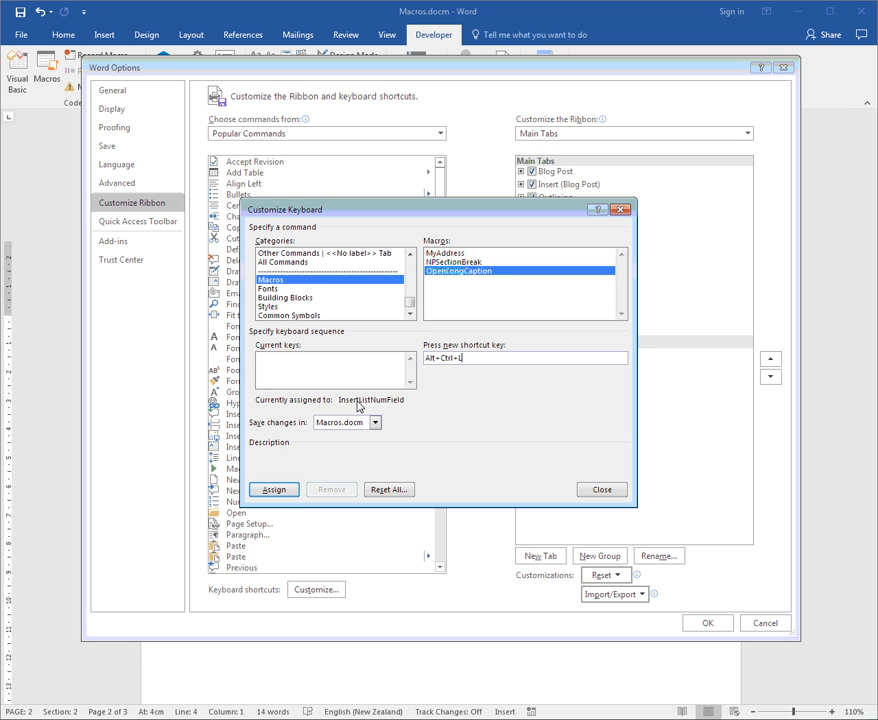
drag(476, 357, 405, 356)
key(c)
key(BackSpace)
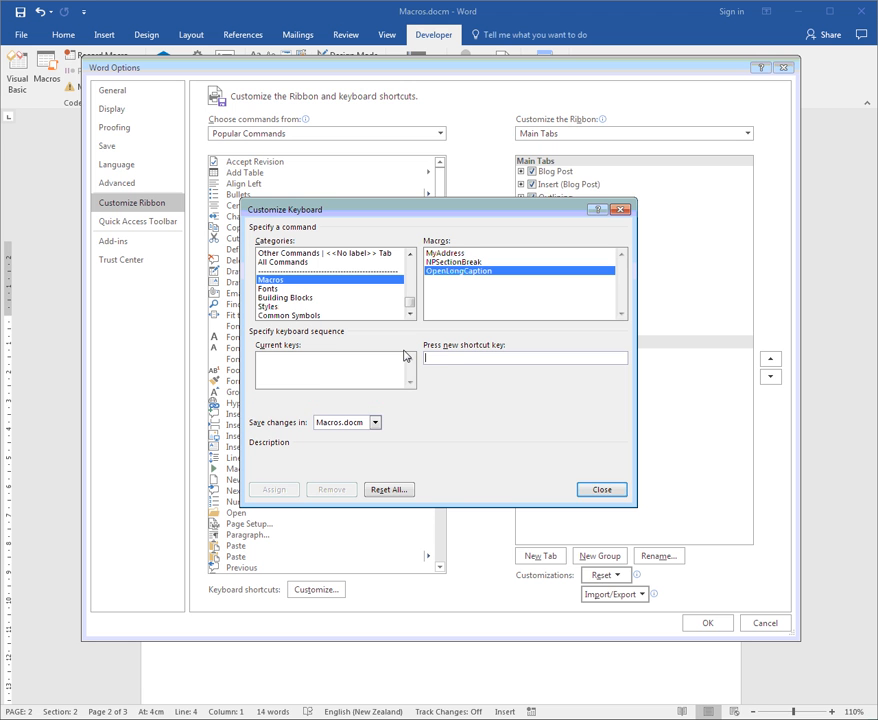
Assign the shortcut Alt+Ctrl+C to the OpenLongCaption macro and accept the Word options
key(ctrl+alt+c)
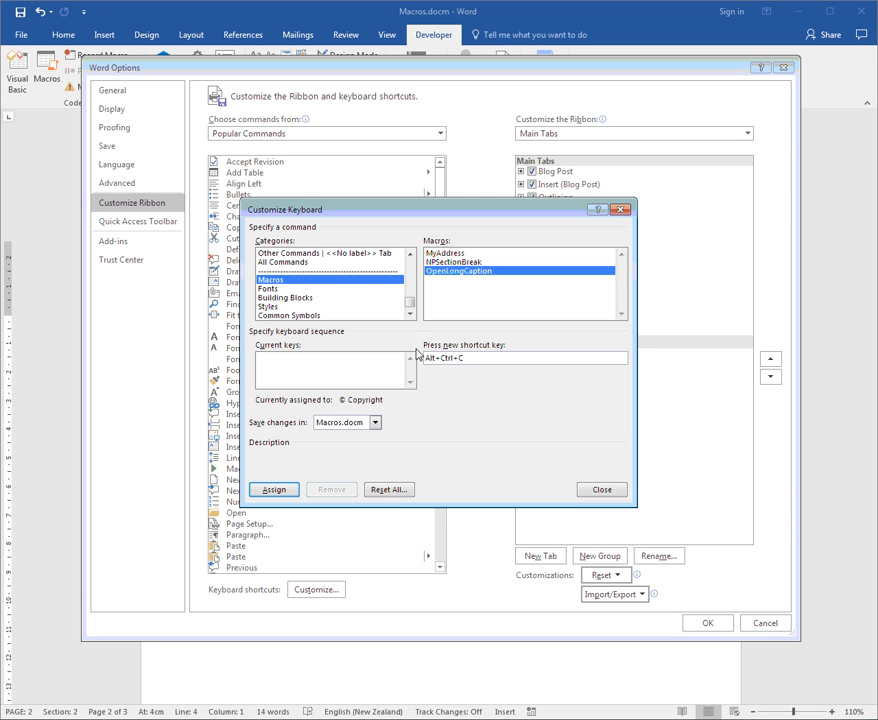
click(267, 492)
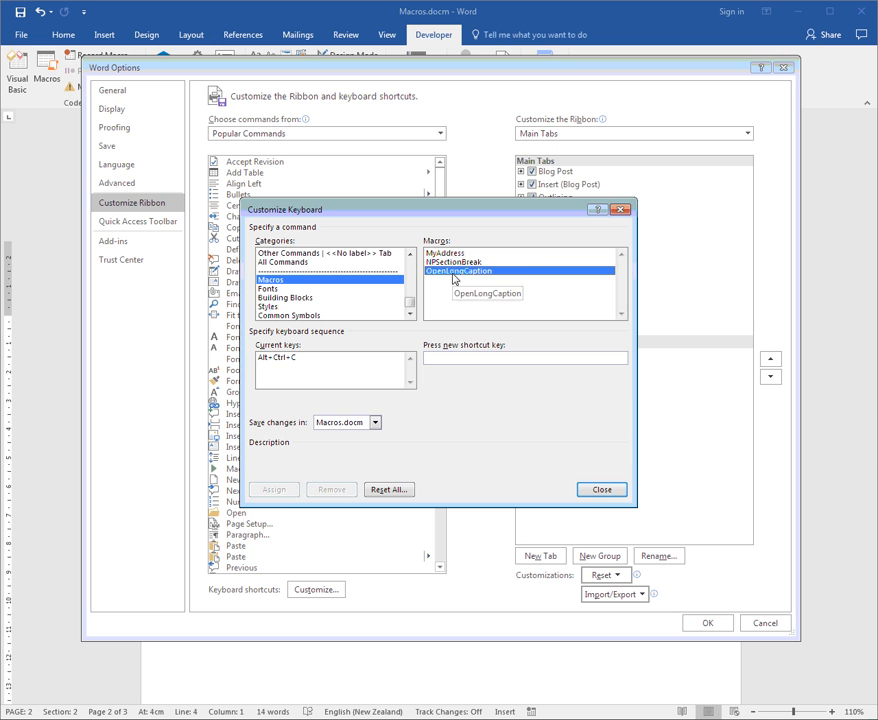
click(602, 491)
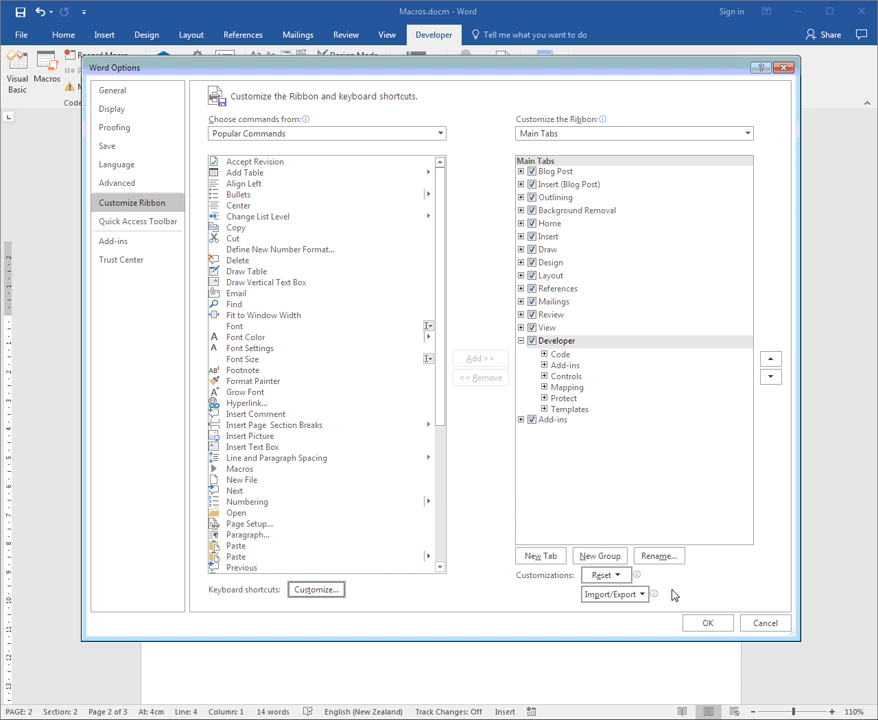
click(707, 622)
Test the assigned shortcuts by running MyAddress twice below the existing address and NPSectionBreak on a new line after it
click(524, 407)
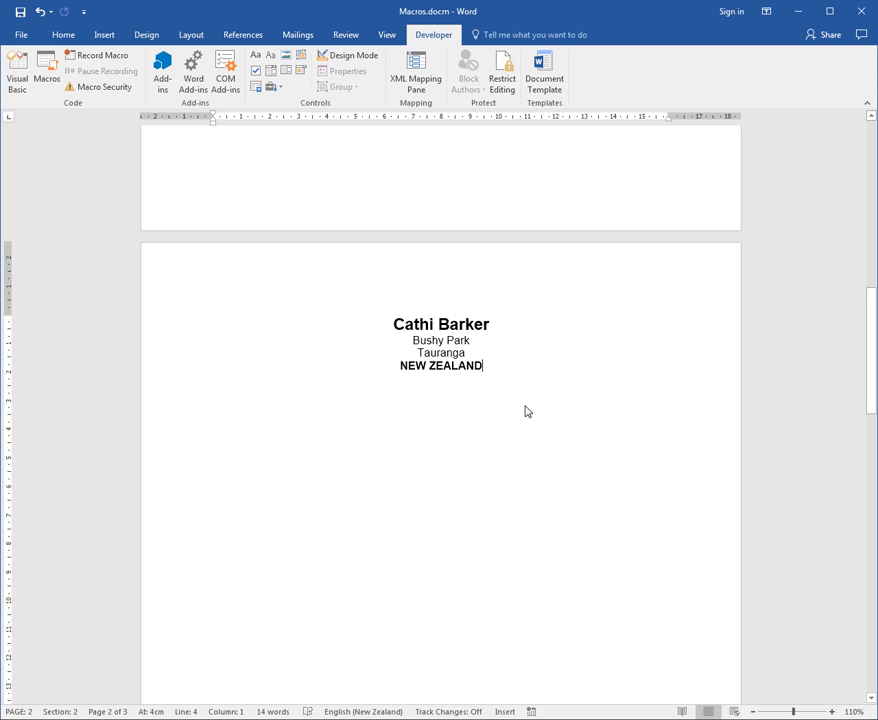
key(Return)
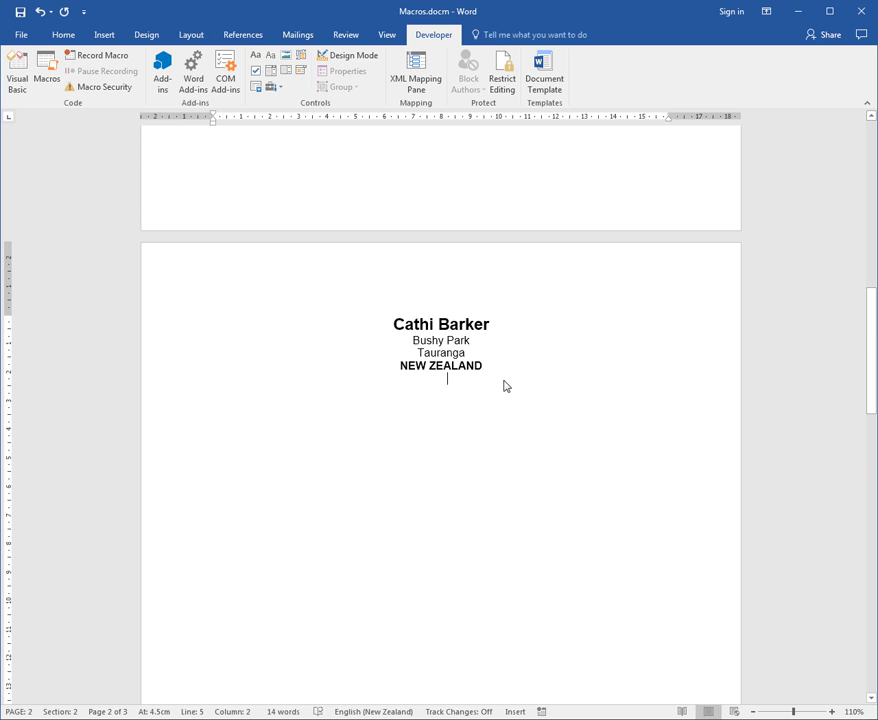
key(alt+a)
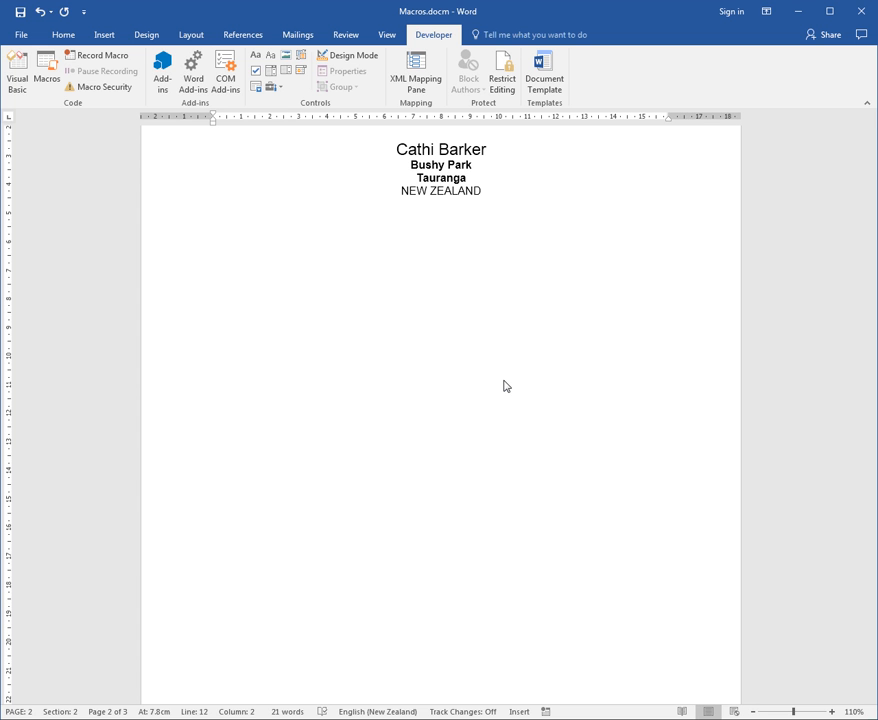
key(alt+a)
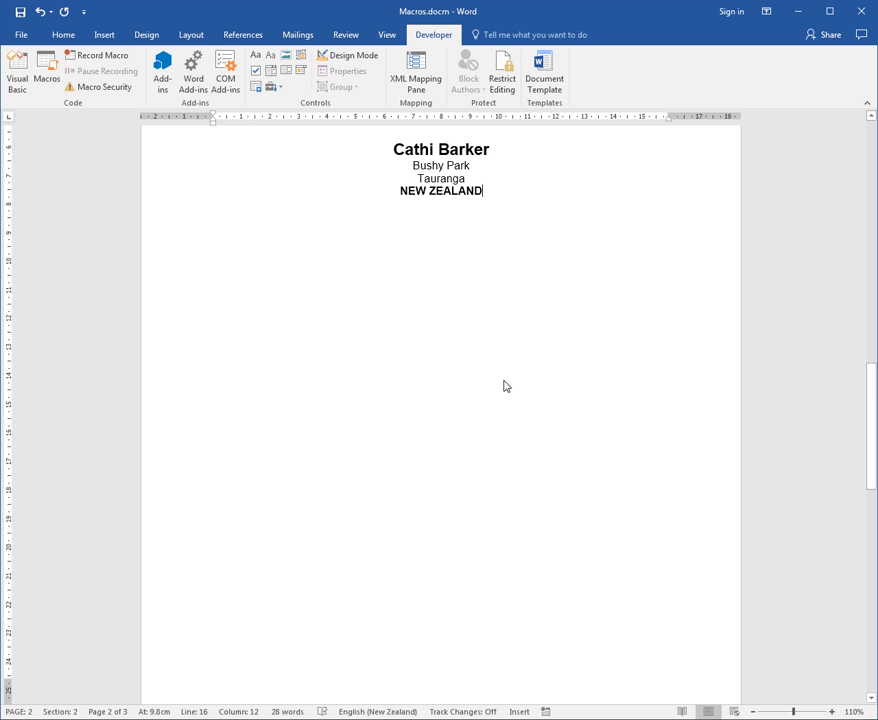
key(Return)
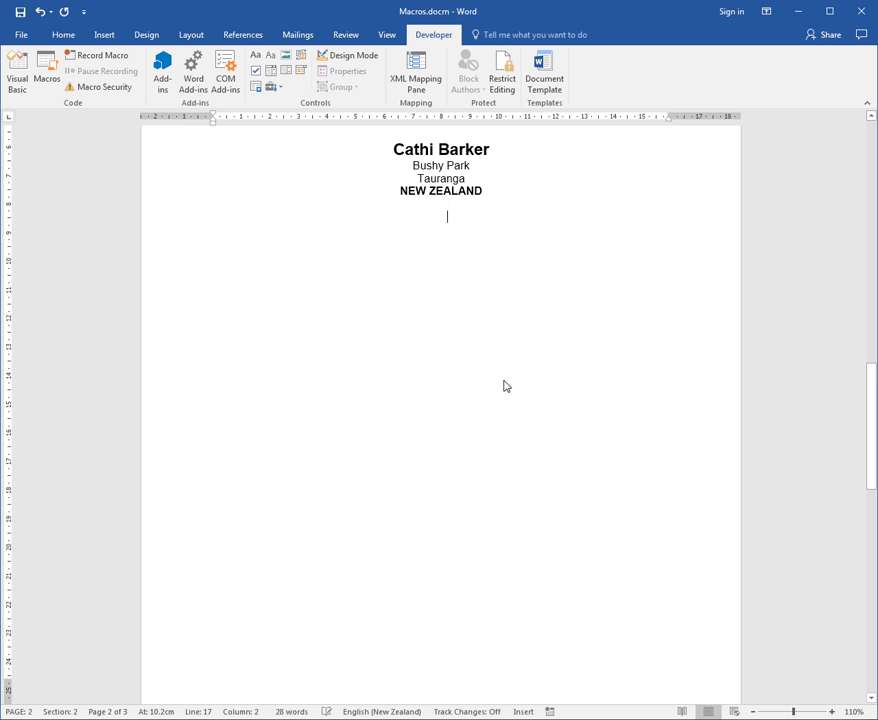
key(alt+l)
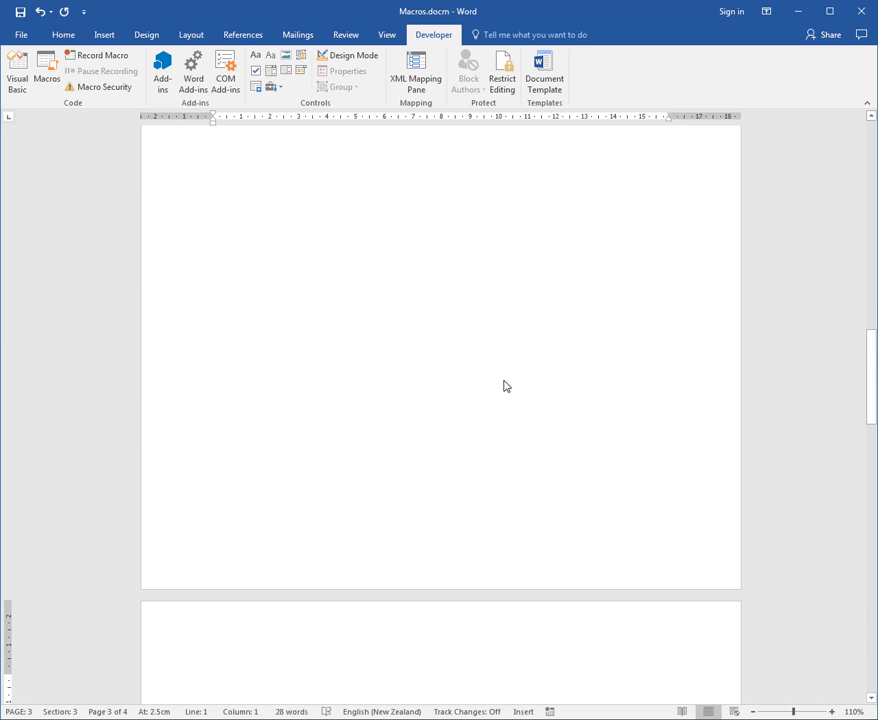
Close LongCaption.docx after testing the OpenLongCaption macro and return to the beginning of Macros.docm
scroll(507, 387, up, 1)
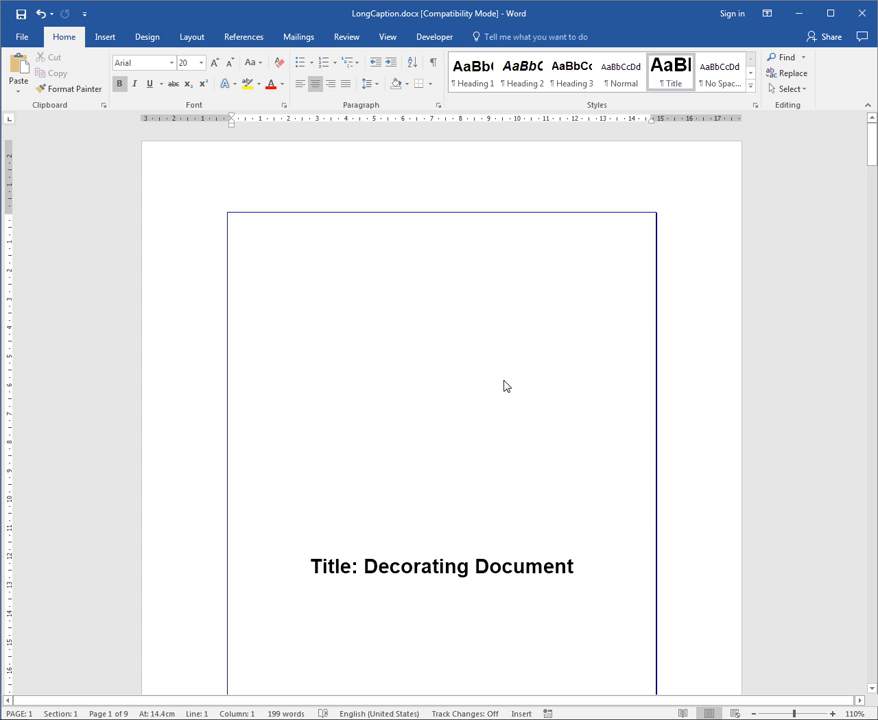
click(866, 14)
scroll(510, 300, up, 1)
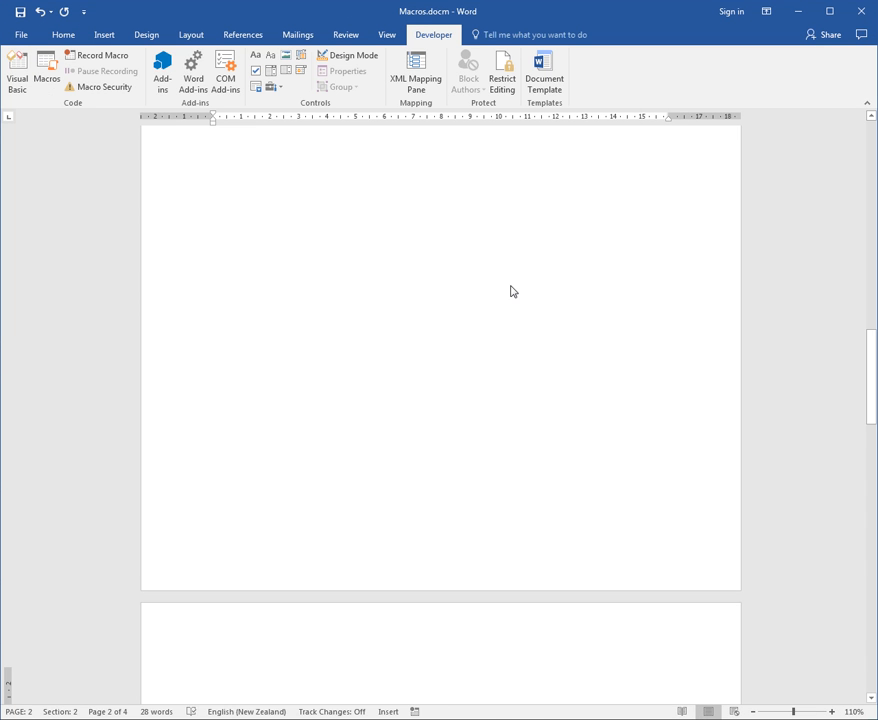
scroll(510, 303, up, 5)
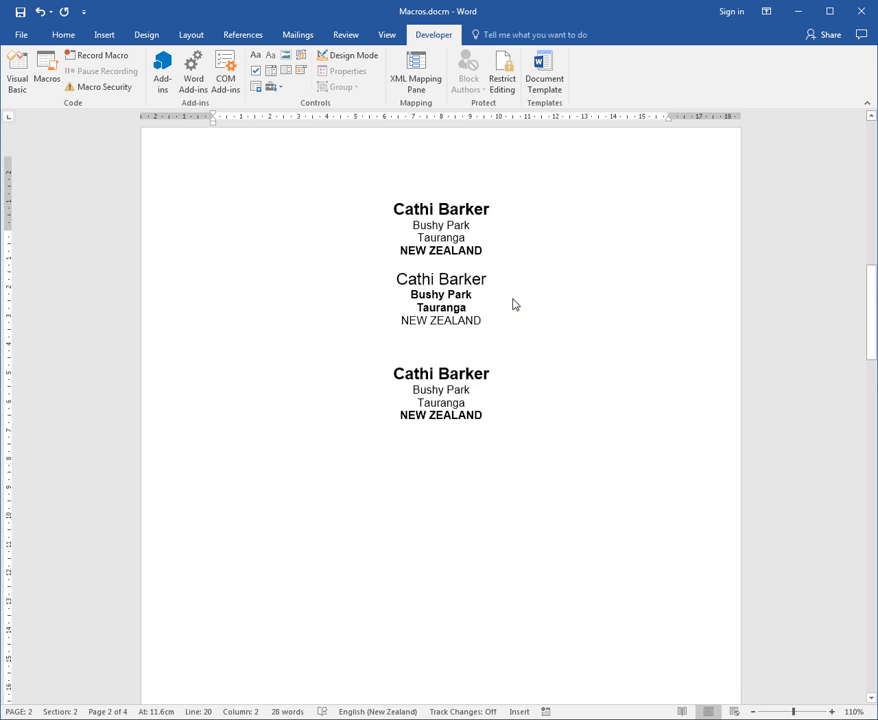
scroll(462, 335, up, 3)
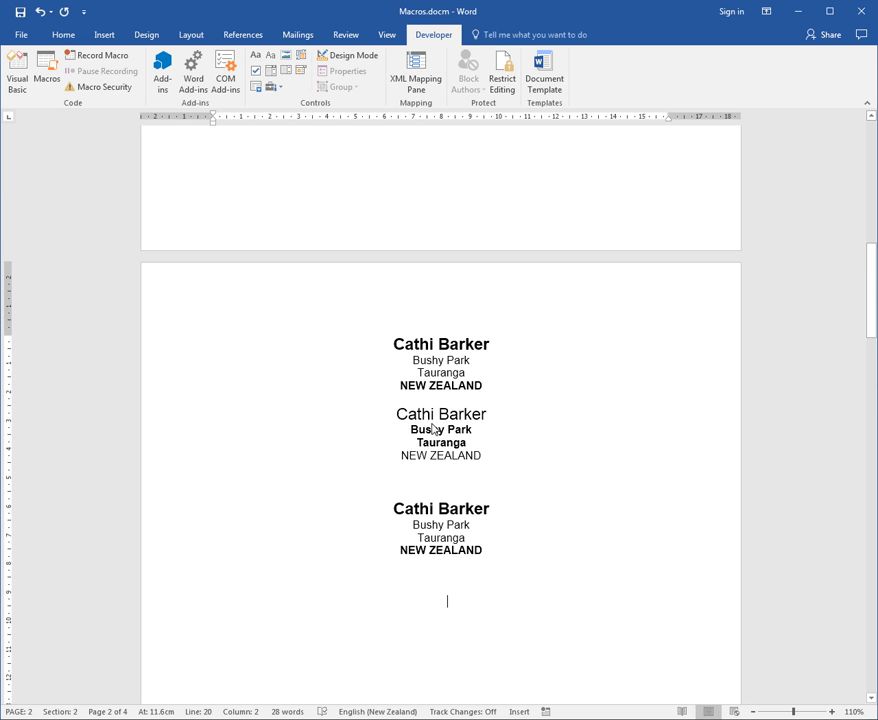
scroll(440, 438, up, 3)
scroll(436, 438, up, 2)
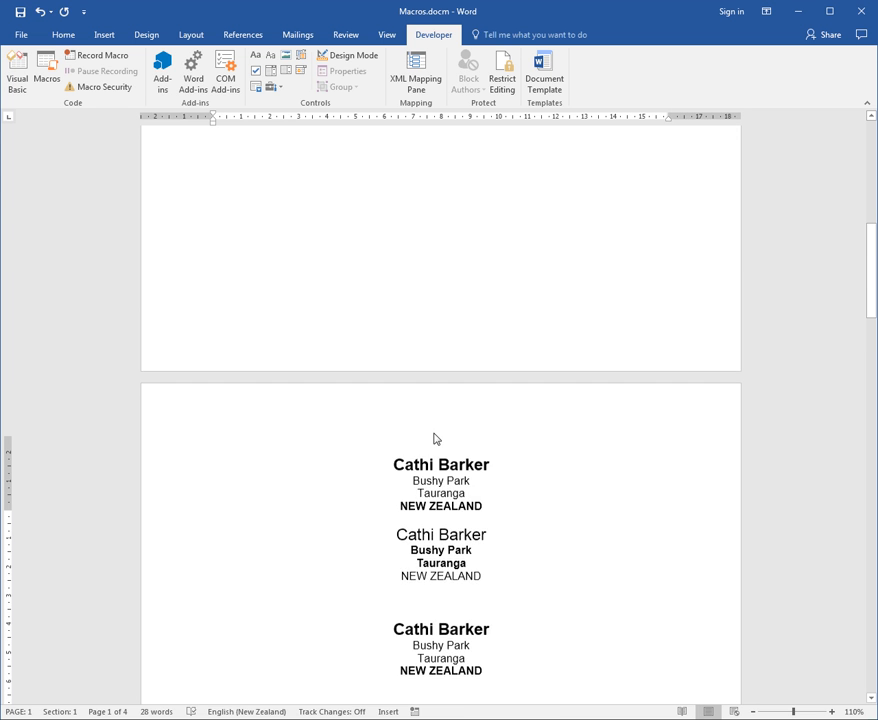
key(ctrl+Home)
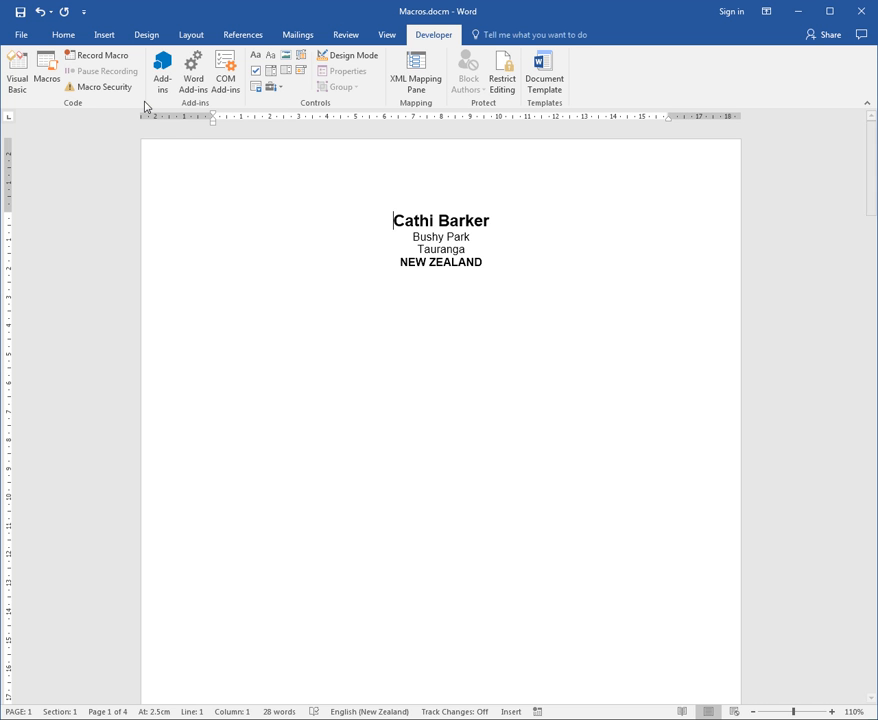
Add the macros MyAddress, NPSectionBreak and OpenLongCaption to the Quick Access Toolbar for Macros.docm only
click(21, 34)
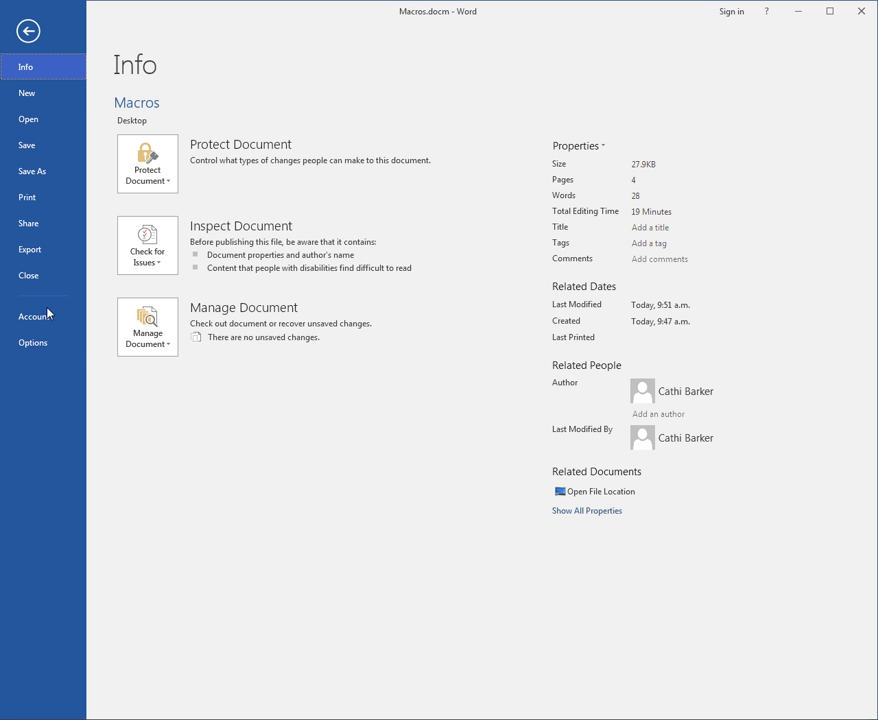
click(34, 343)
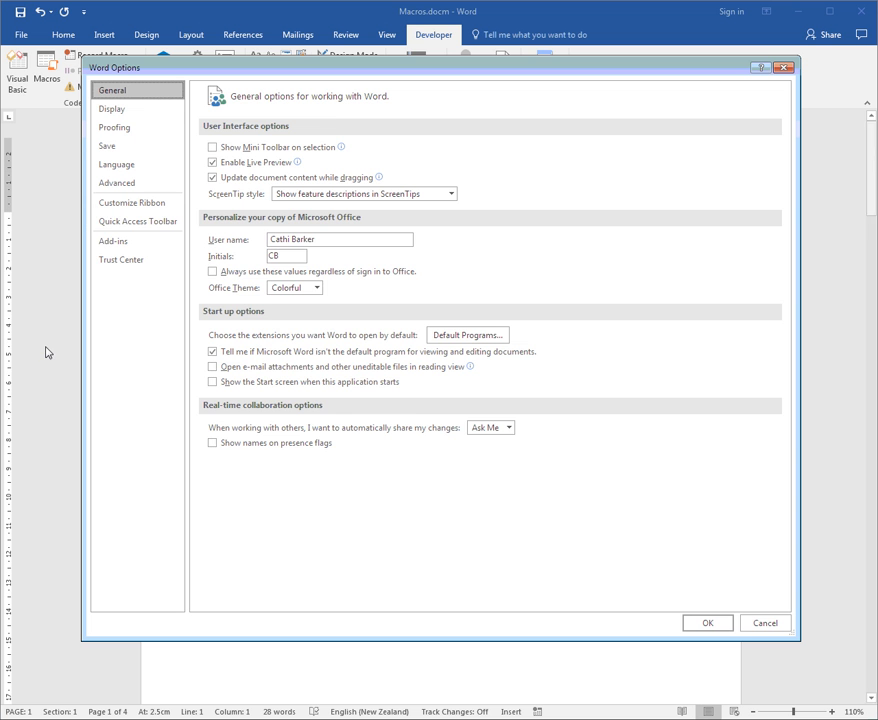
click(134, 222)
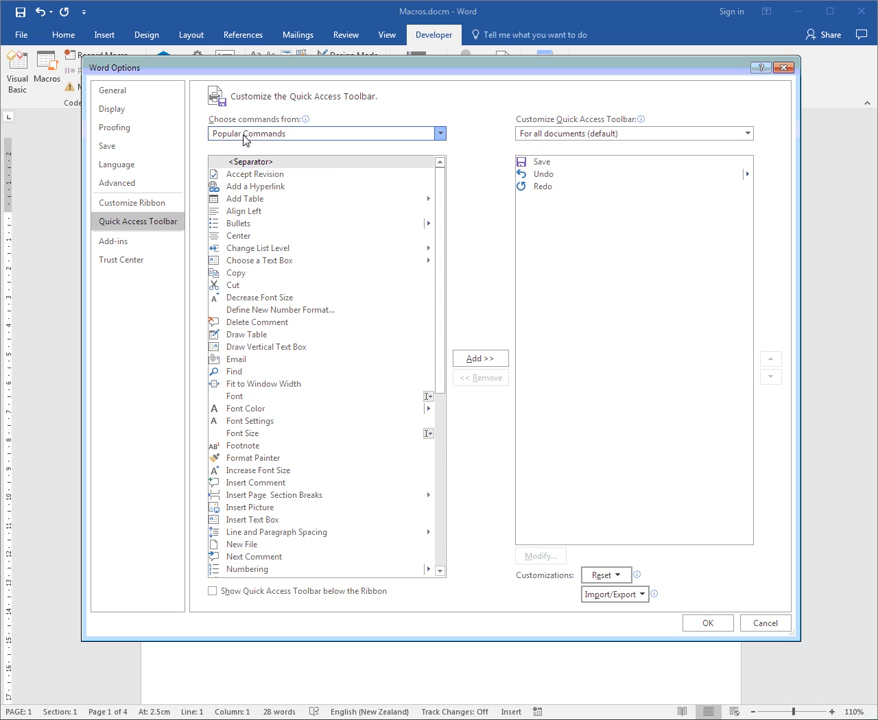
click(234, 186)
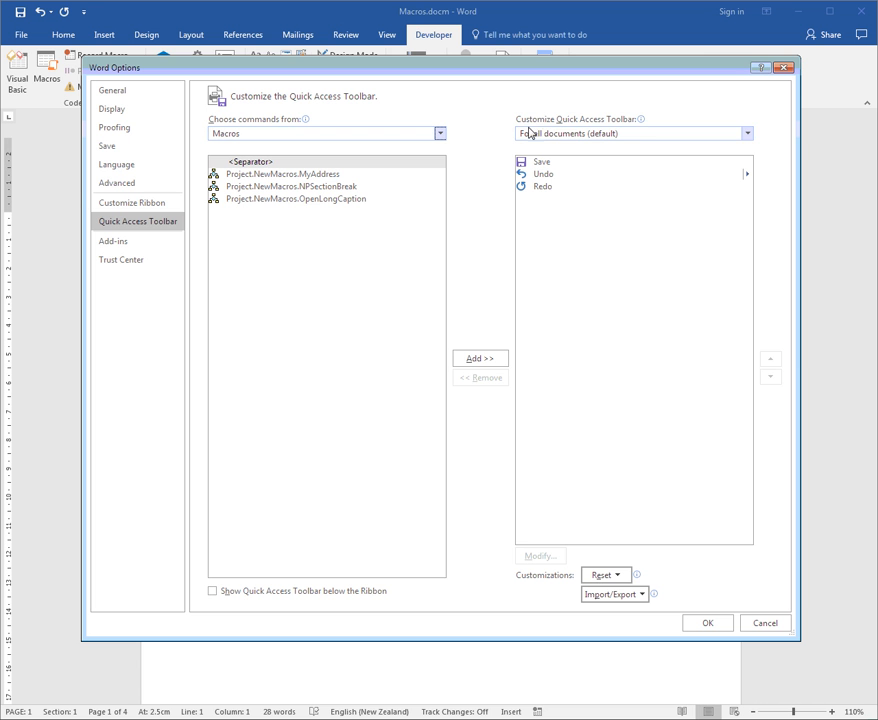
click(555, 141)
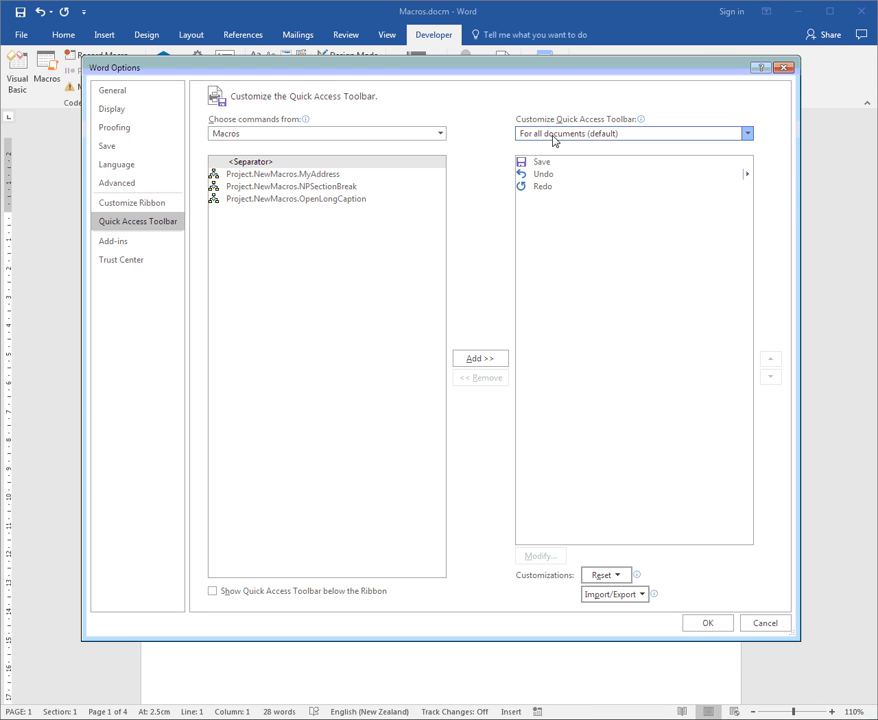
click(545, 168)
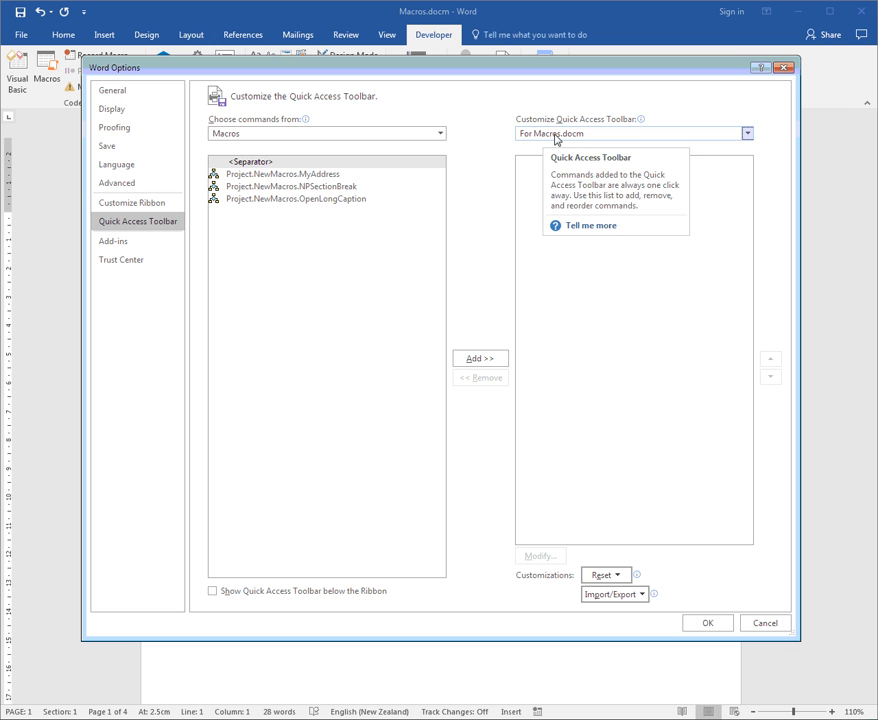
click(337, 174)
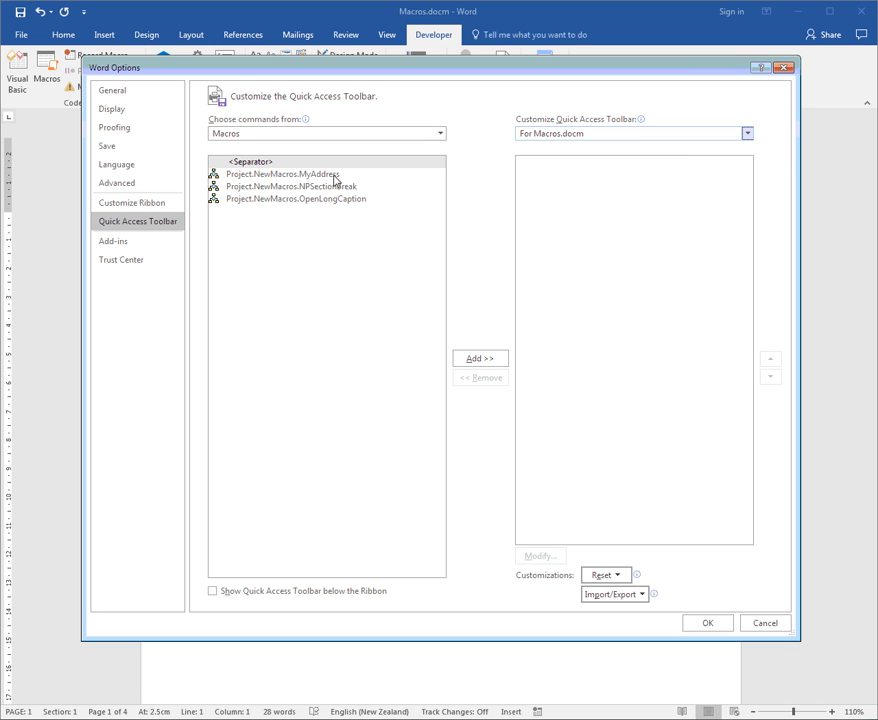
click(490, 362)
click(476, 359)
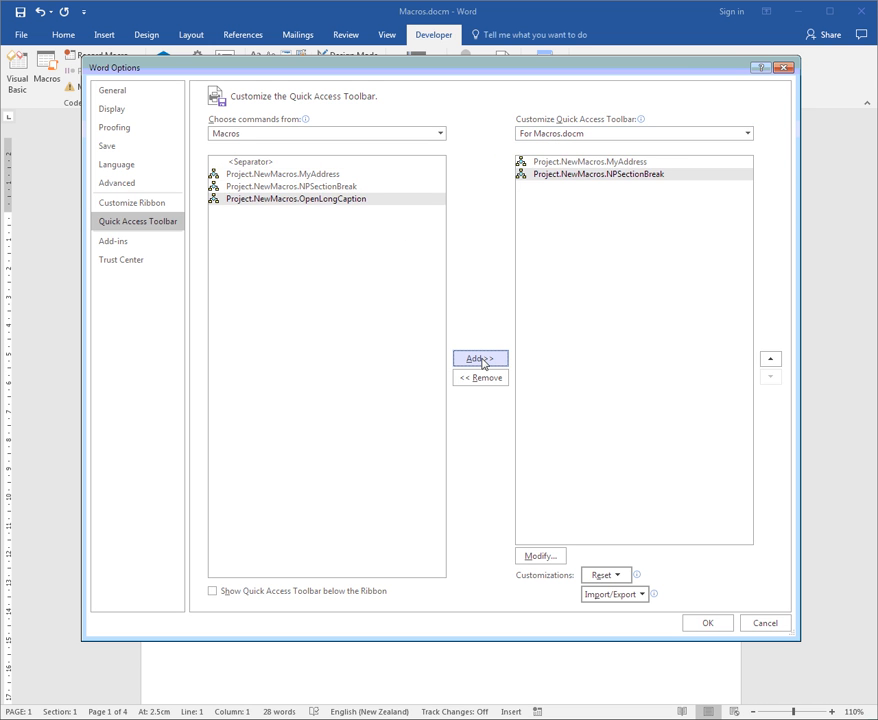
click(500, 358)
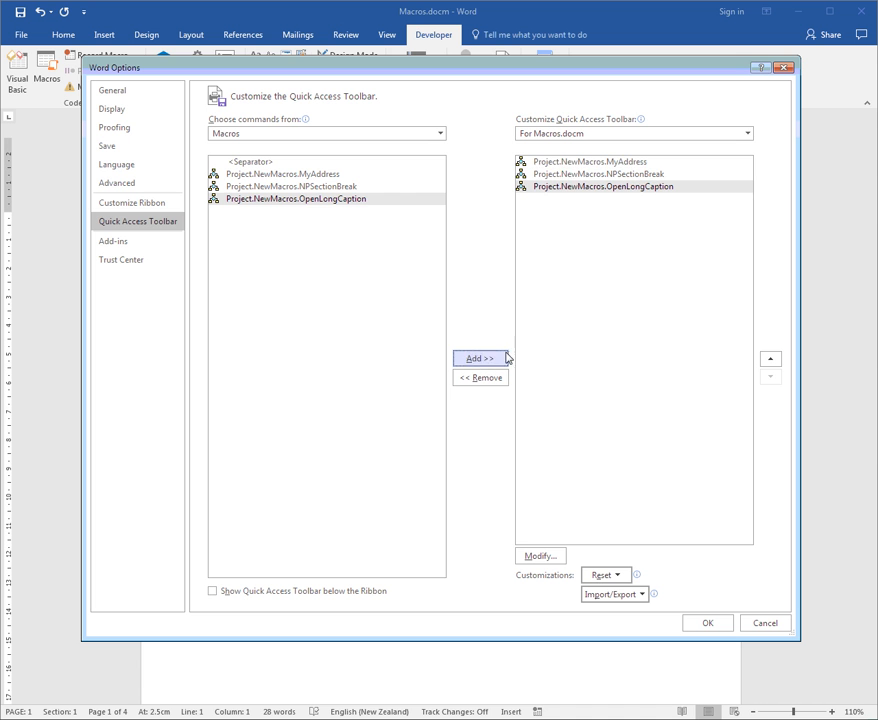
Give the MyAddress toolbar button the display name "Address (Ctrl Alt A)" and the signpost symbol
click(570, 163)
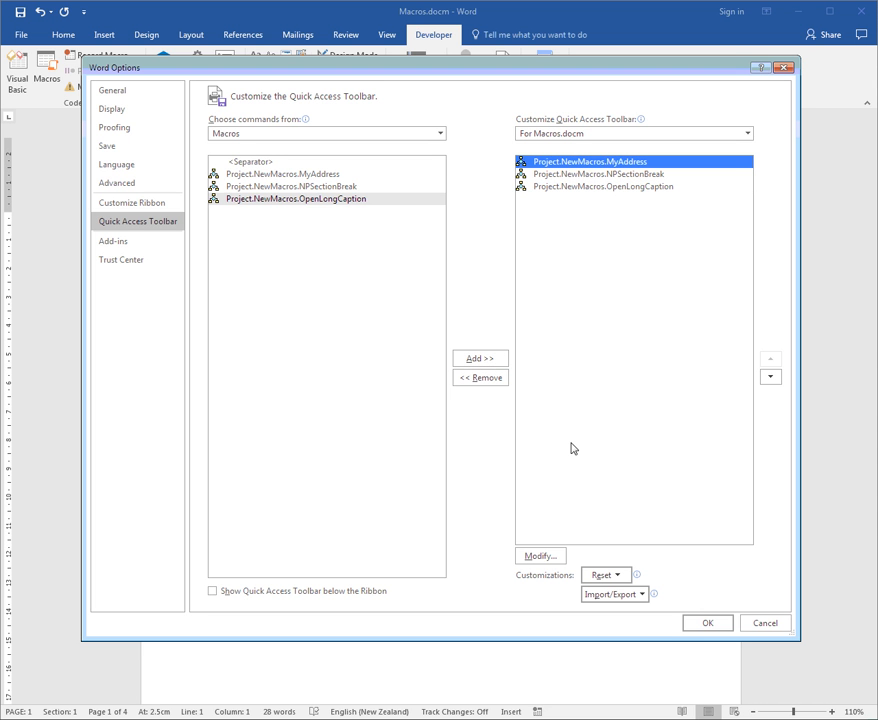
click(548, 557)
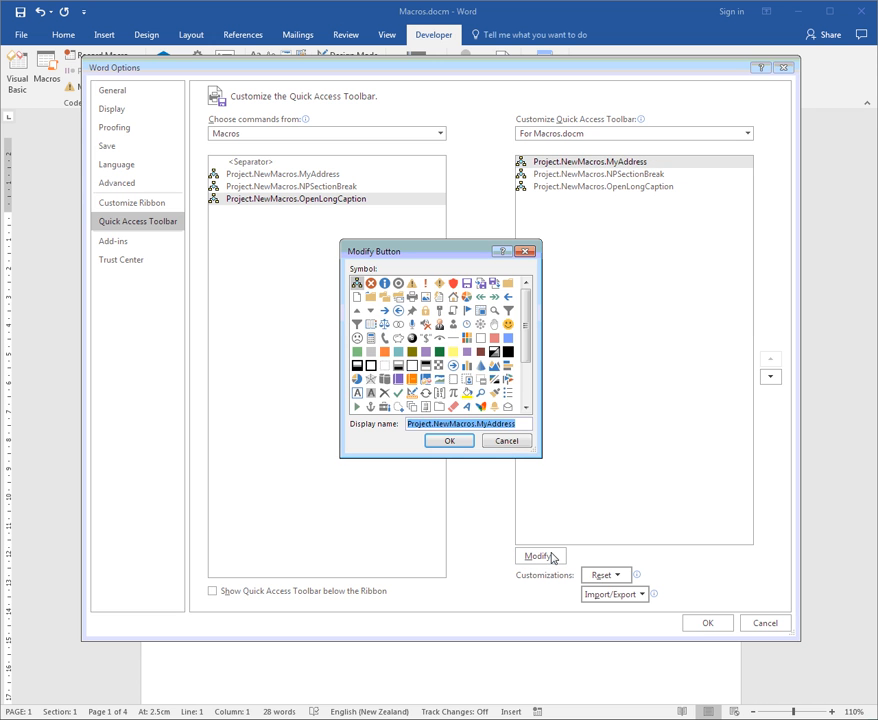
text(Address (Ctrl Alt A)
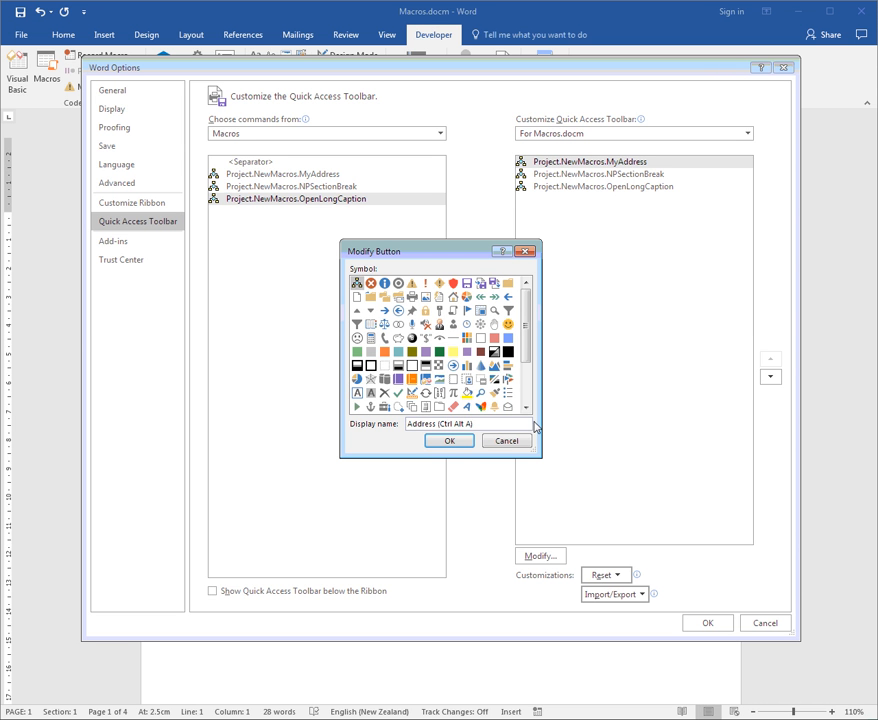
click(527, 411)
click(527, 411)
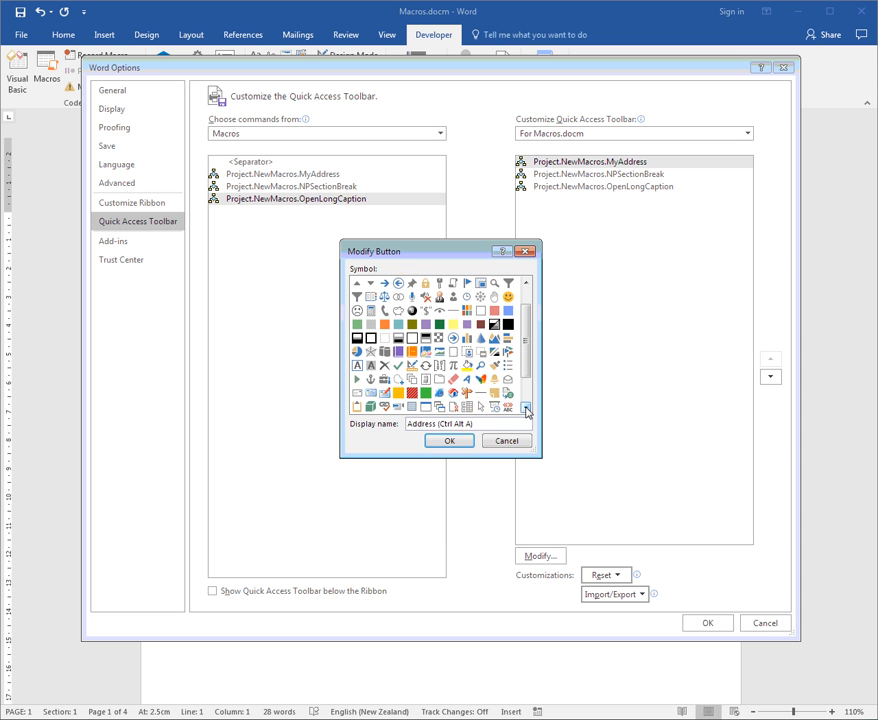
click(468, 393)
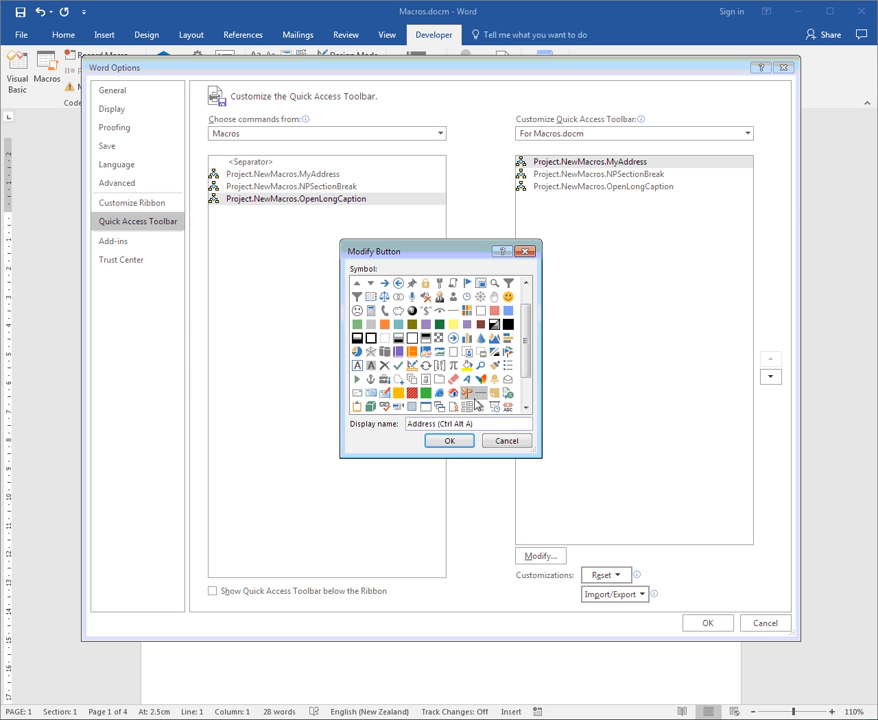
click(449, 441)
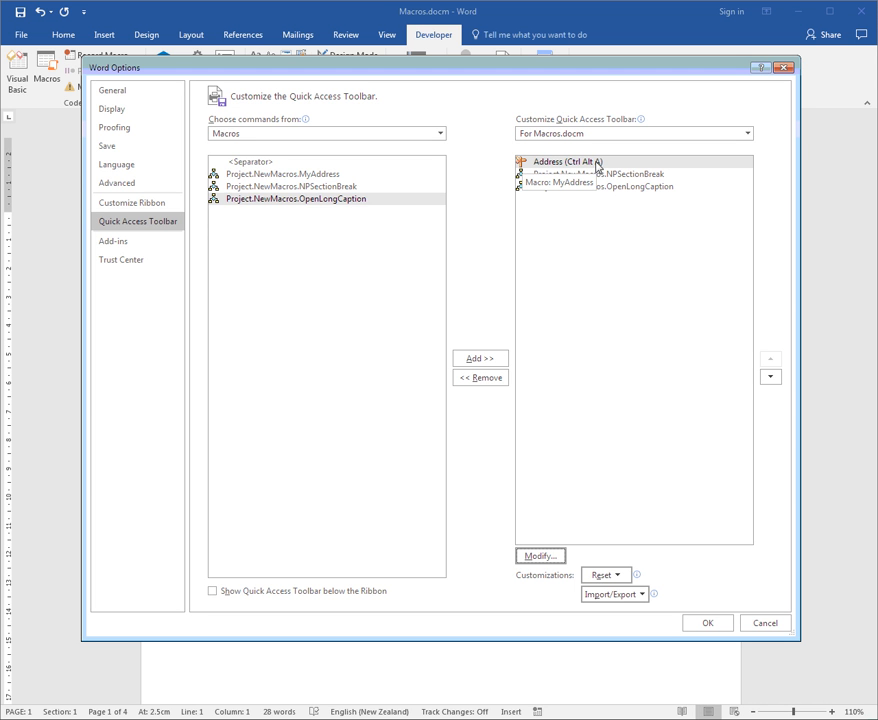
Give the NPSectionBreak toolbar button the display name "Next Page Section Break (Ctrl Alt B)" and the overlapping orange folders symbol
click(569, 174)
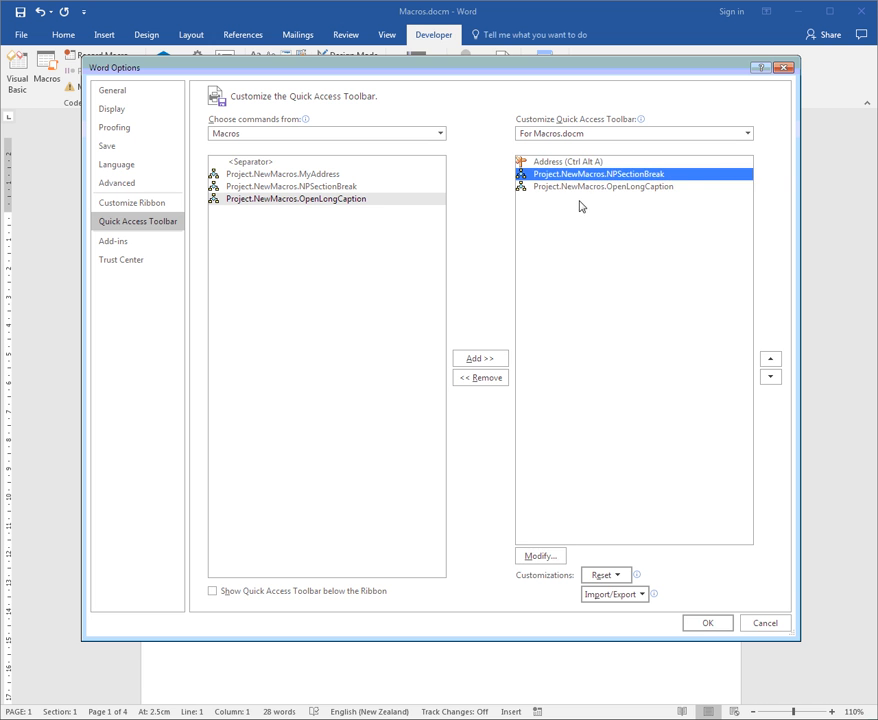
click(541, 556)
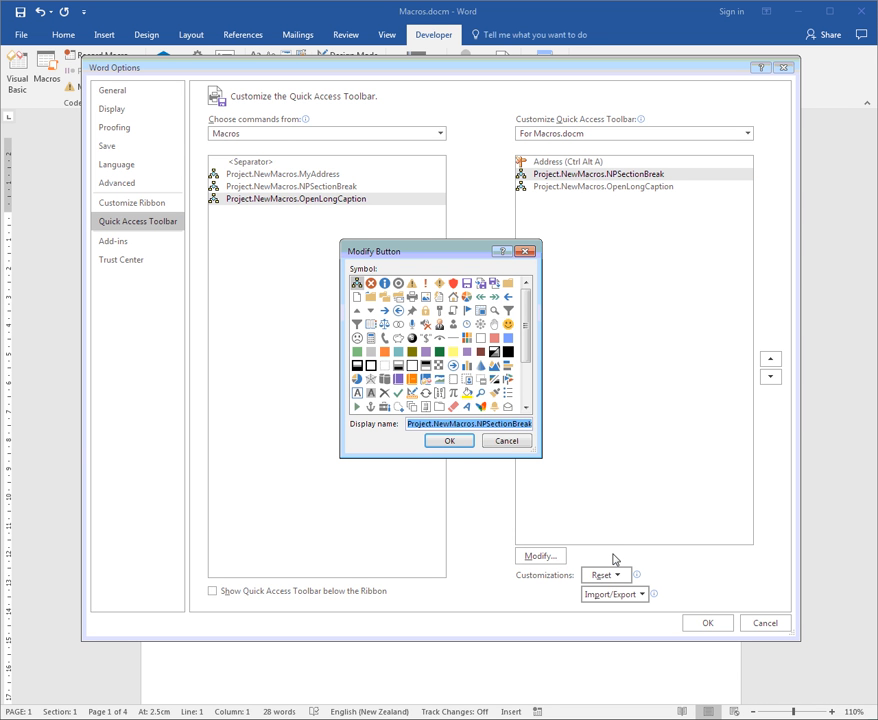
text(Ne)
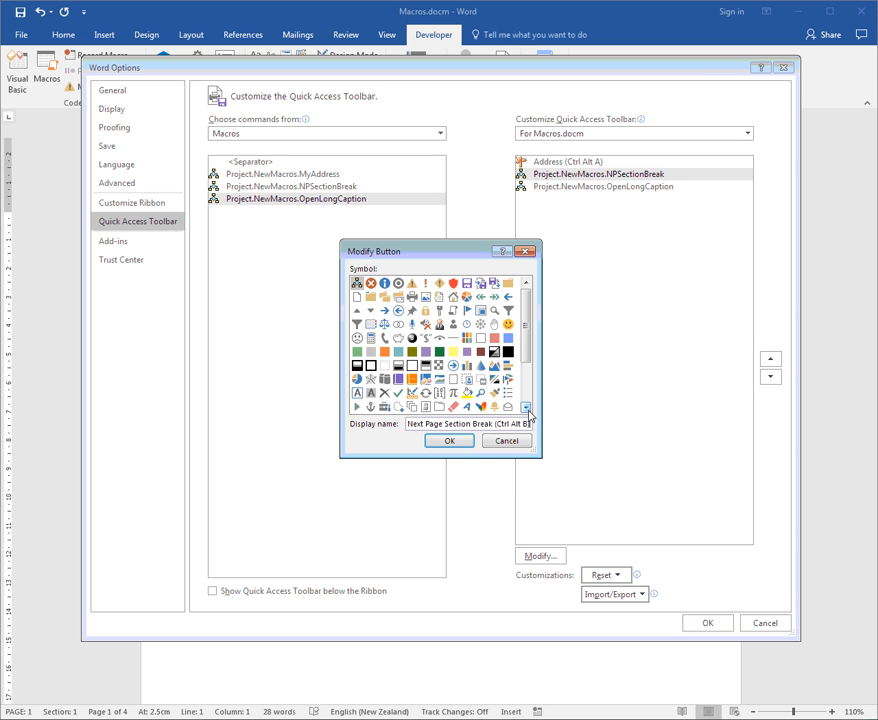
click(384, 297)
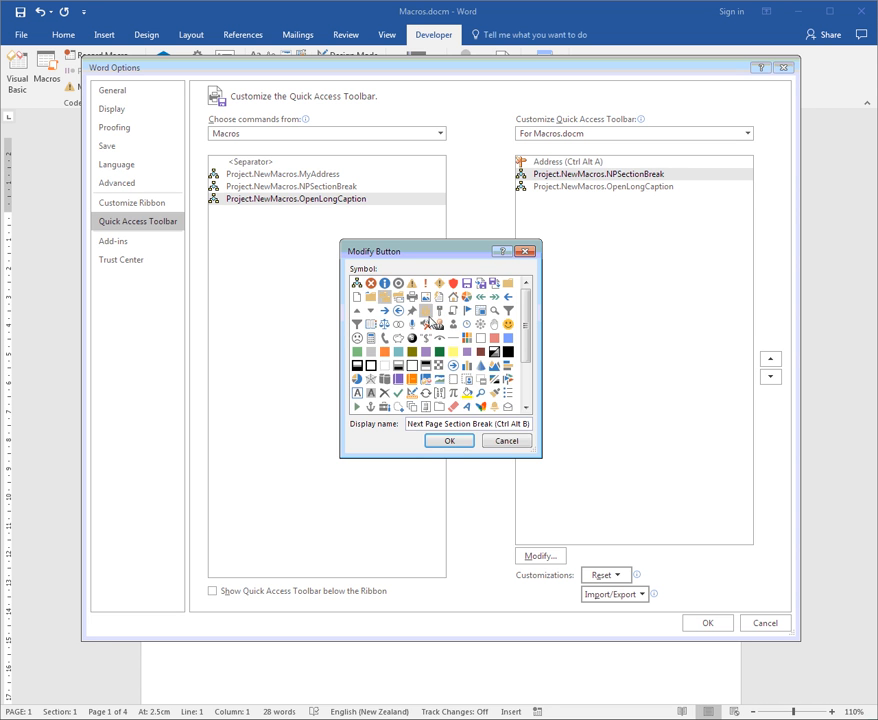
click(452, 440)
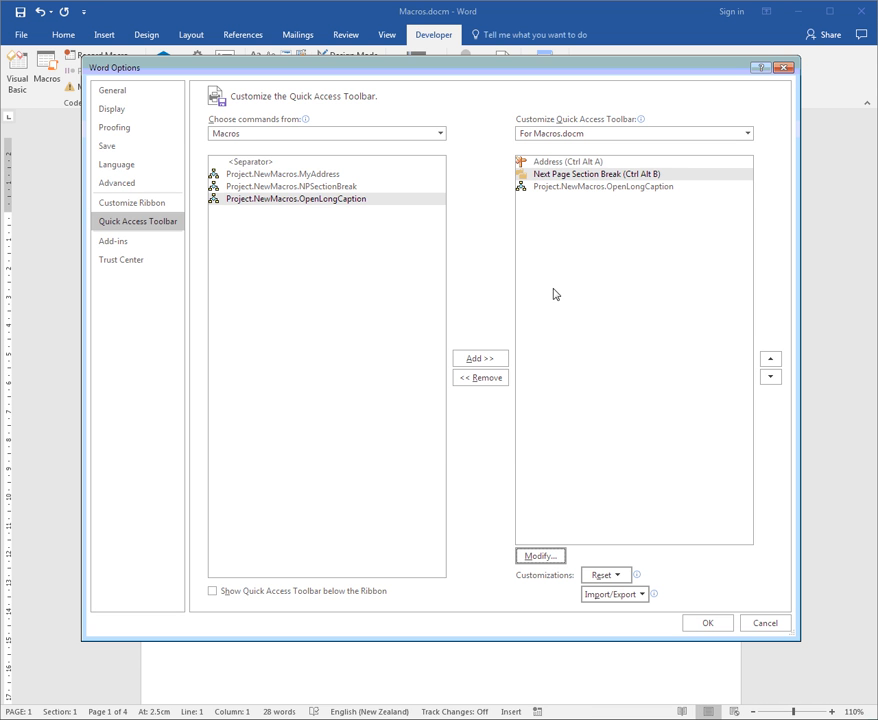
Give the OpenLongCaption toolbar button the display name "Open Document Long Caption (Ctrl Alt C)" and the purple book symbol, then accept the Word options
click(585, 188)
click(538, 556)
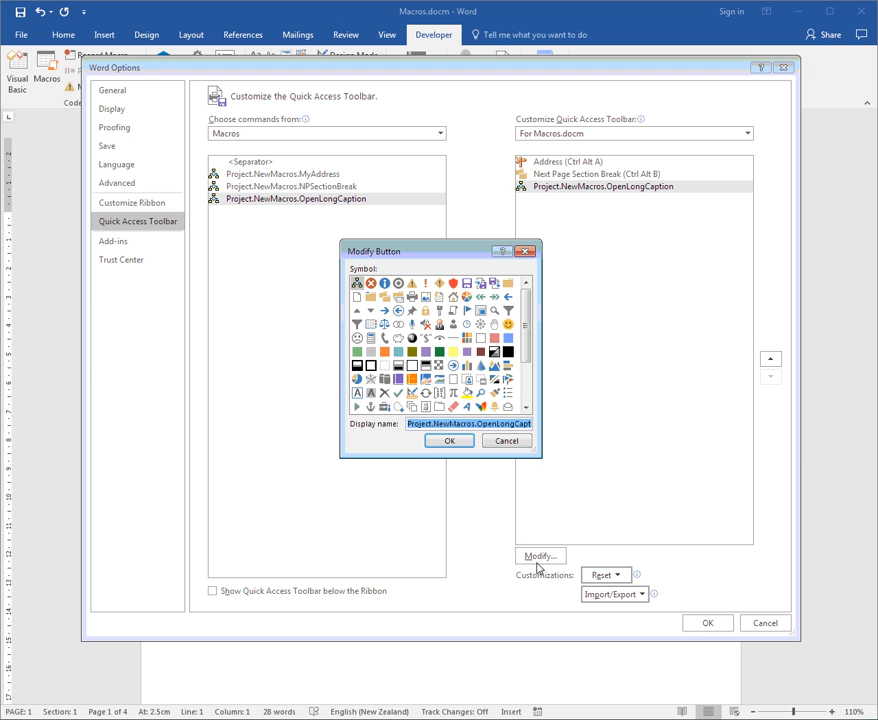
text(Ope)
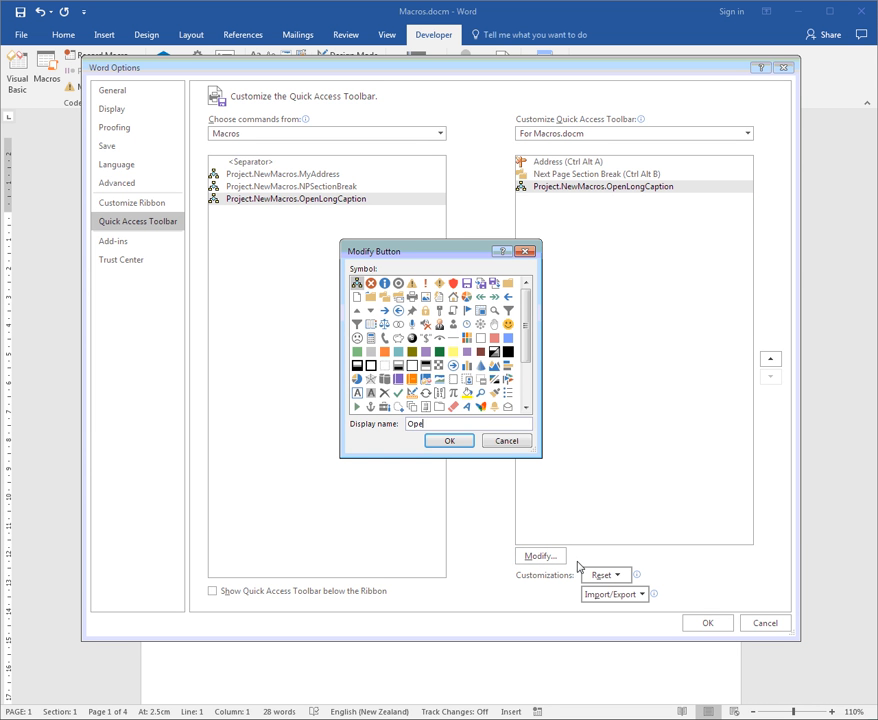
text(n Document Long Caption (Ct)
text(rl A)
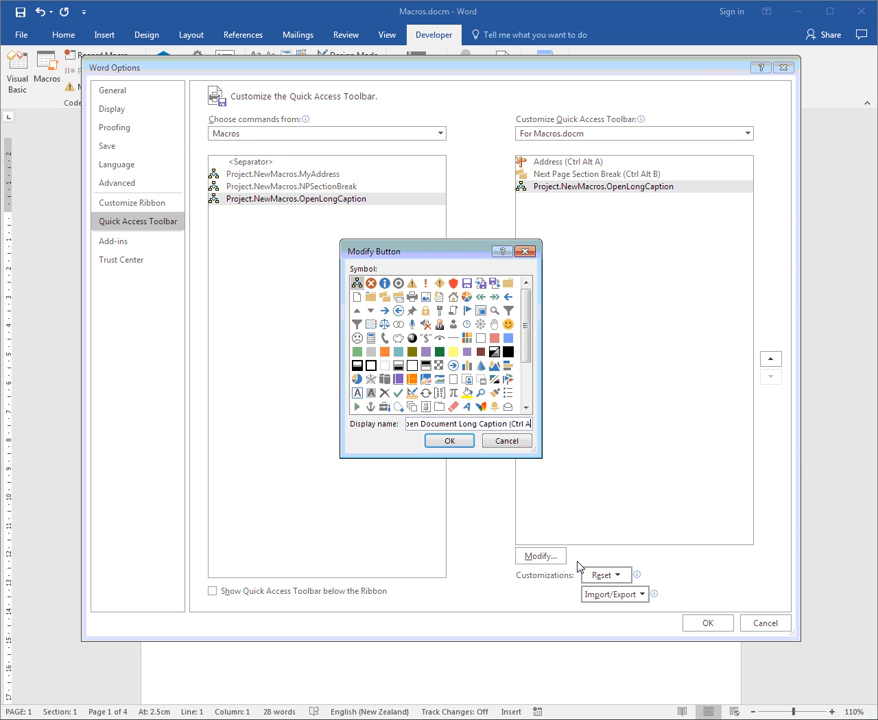
text(lt C))
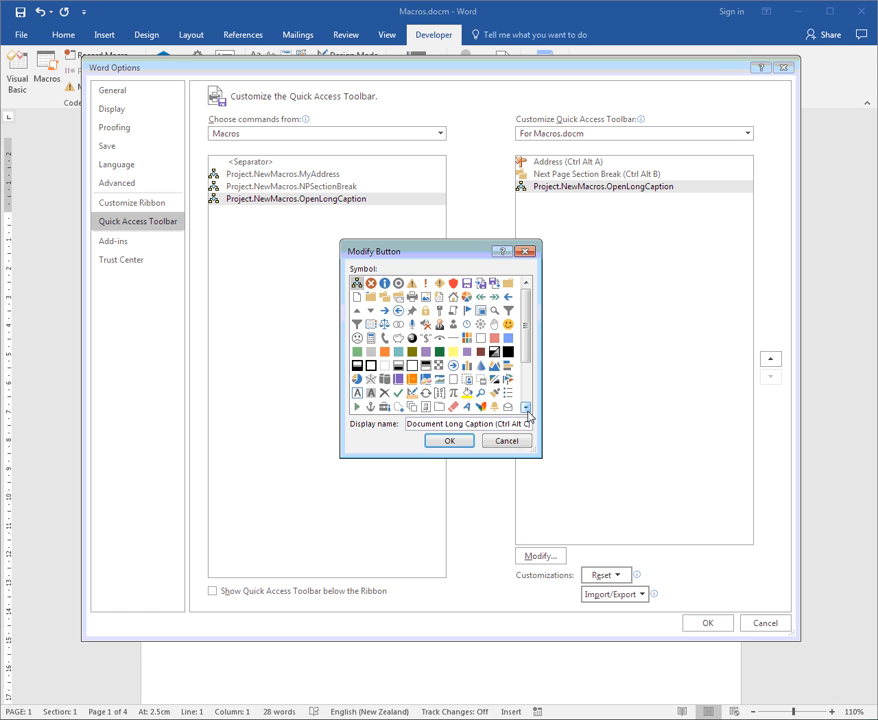
click(526, 408)
click(526, 408)
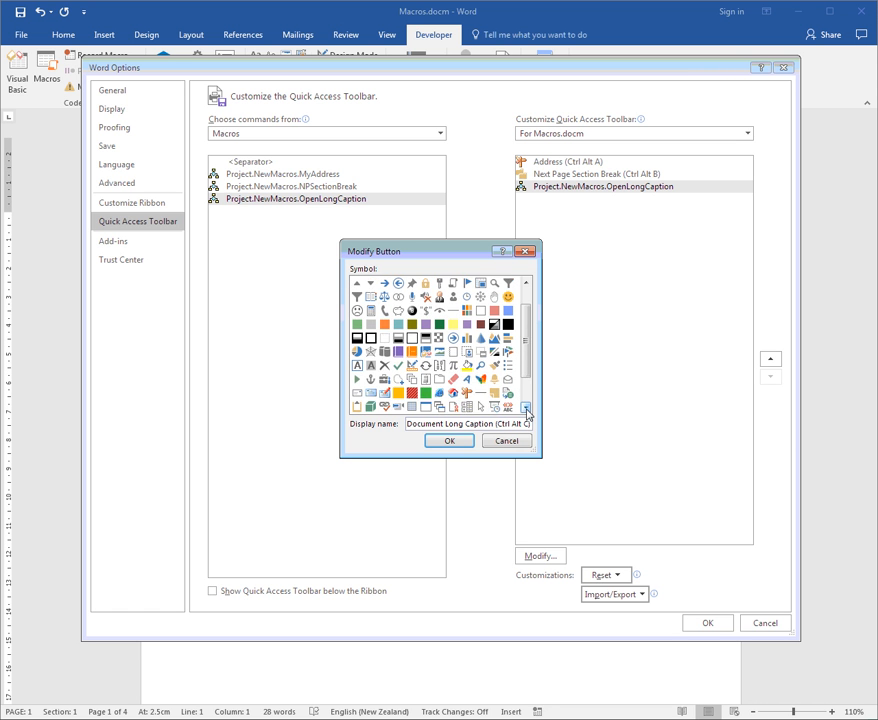
click(526, 408)
click(526, 408)
click(526, 408)
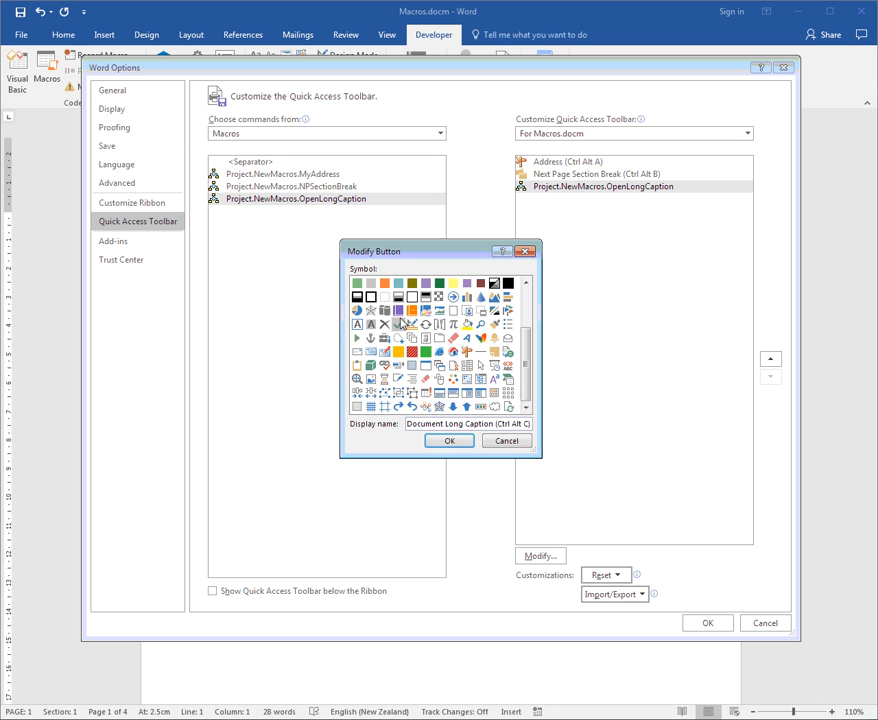
click(449, 440)
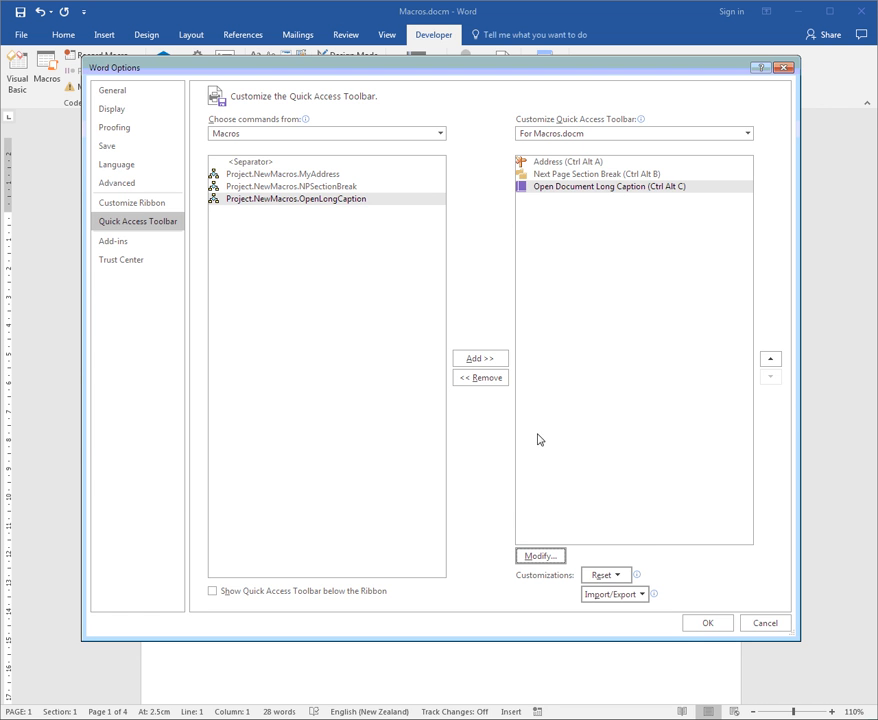
click(706, 623)
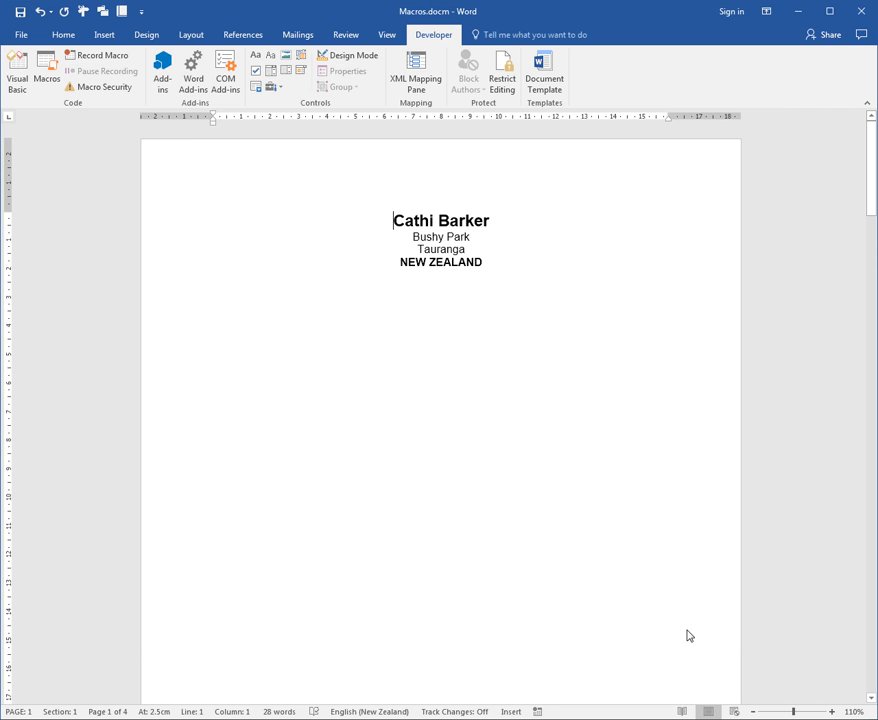
Move the Quick Access Toolbar below the ribbon, try it above the ribbon again, and finally place it below
click(143, 13)
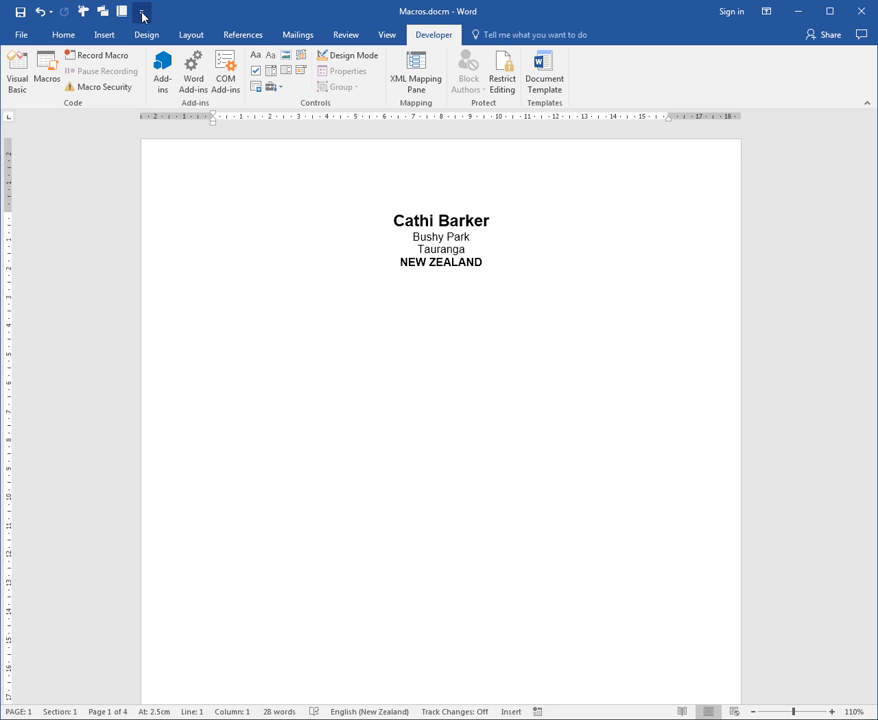
click(171, 251)
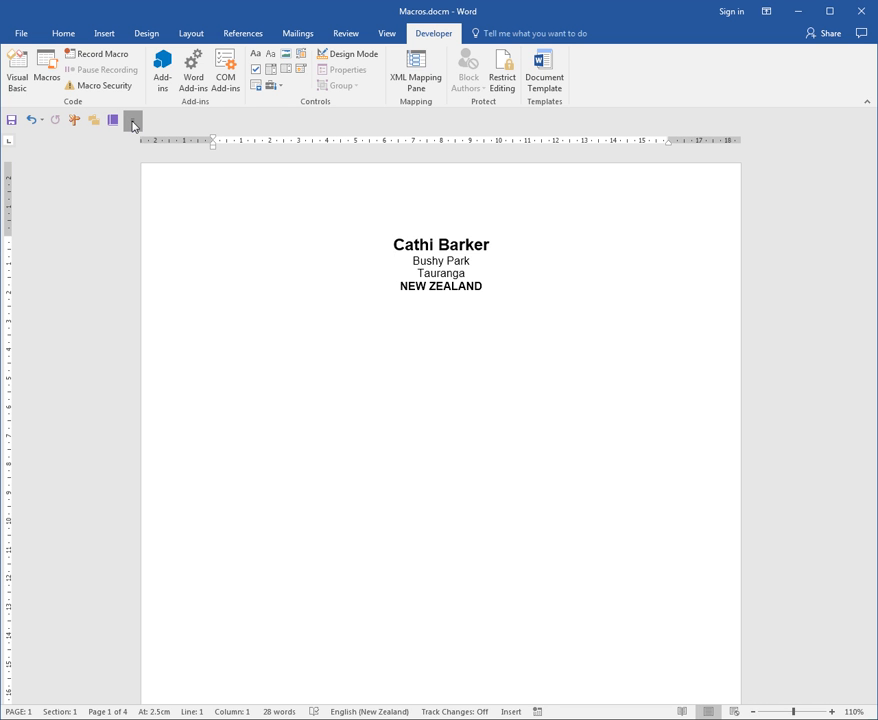
click(194, 359)
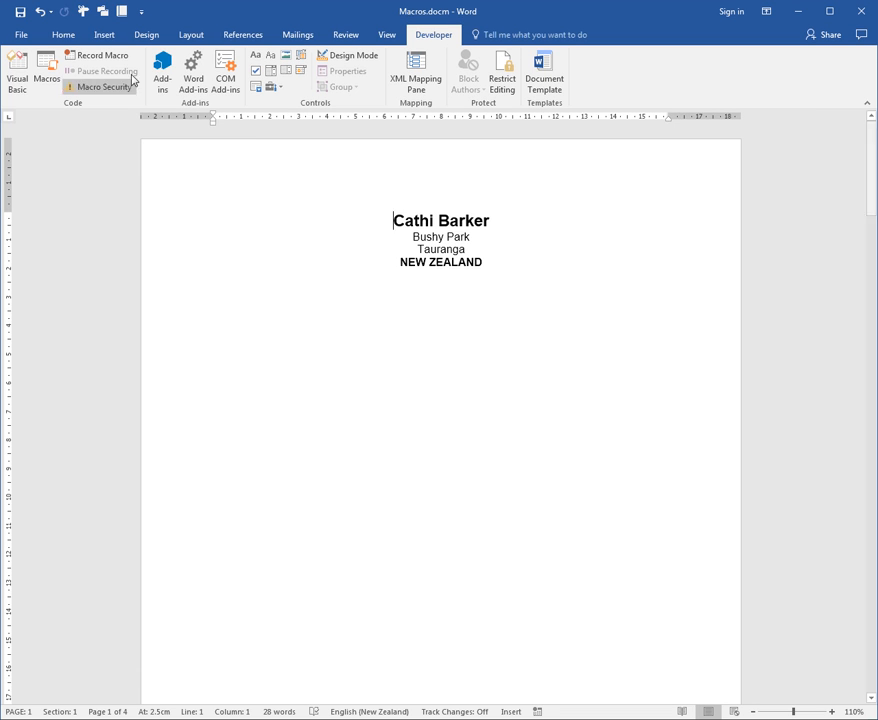
click(143, 13)
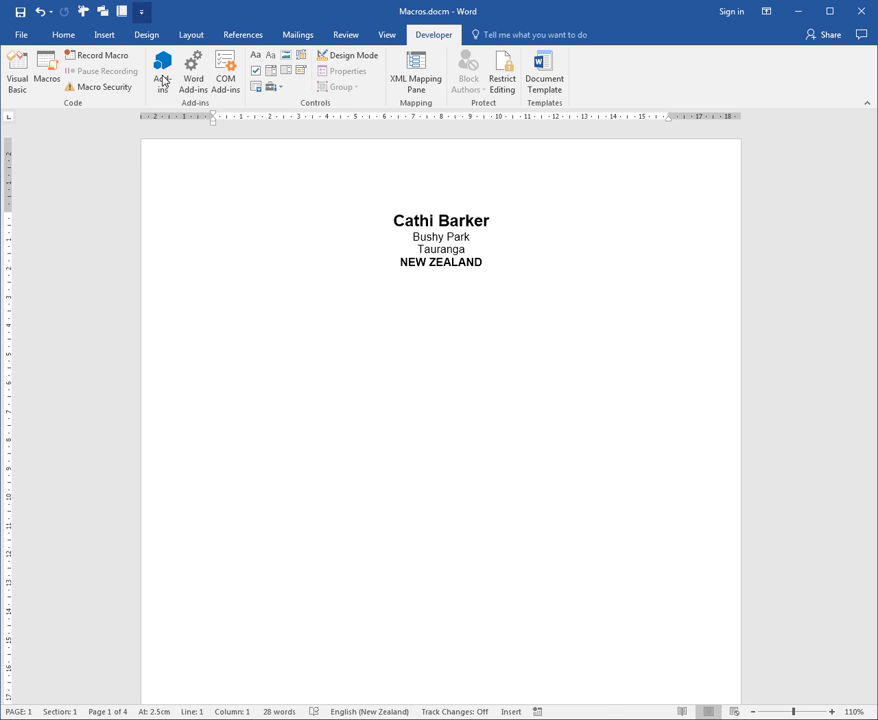
click(192, 253)
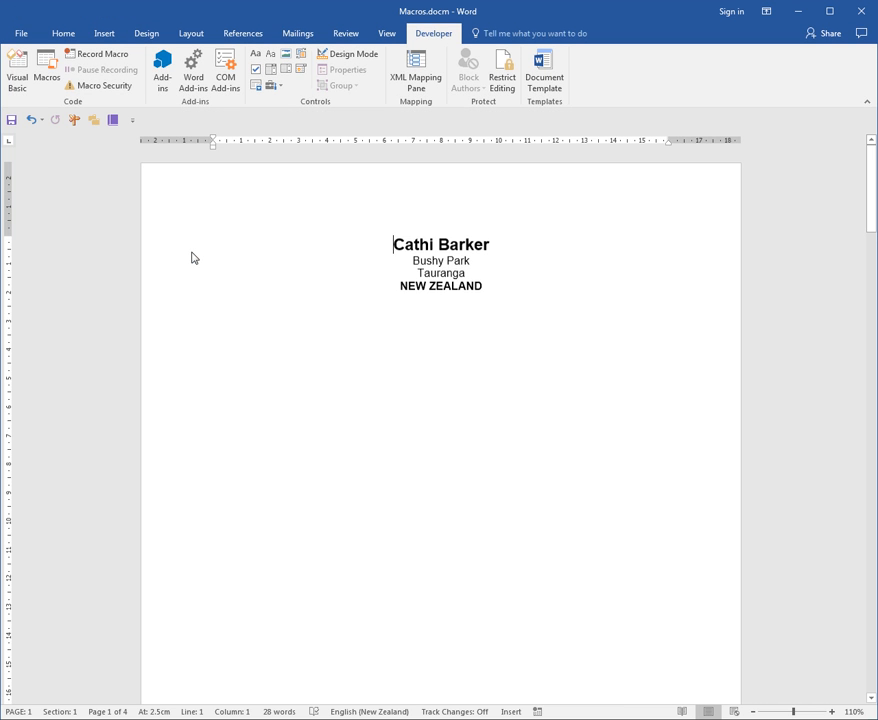
Clear the entire contents of Macros.docm so the page is blank for testing the macro buttons
click(455, 331)
key(ctrl+a)
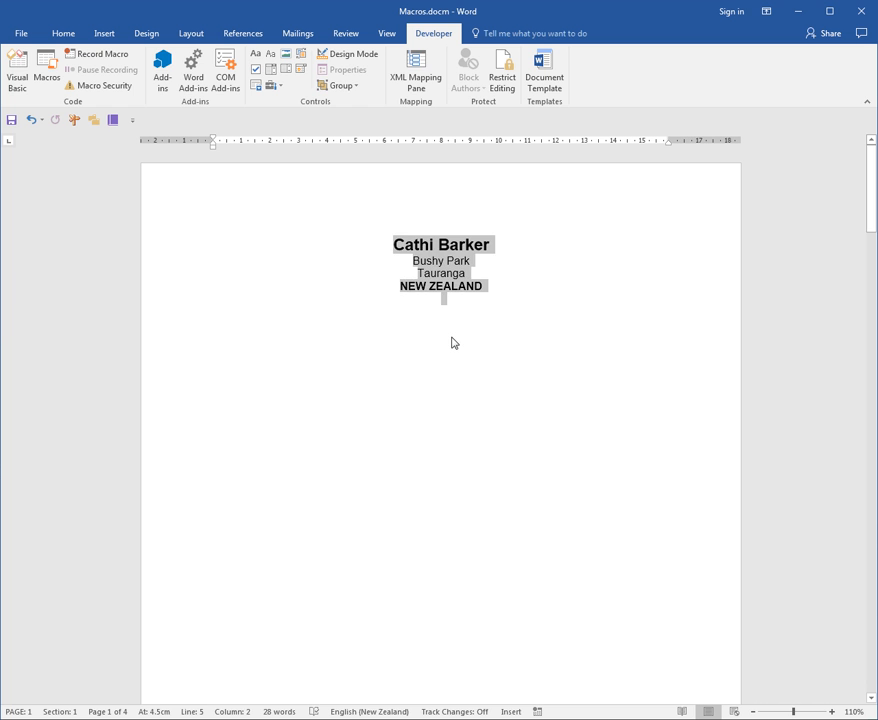
key(Delete)
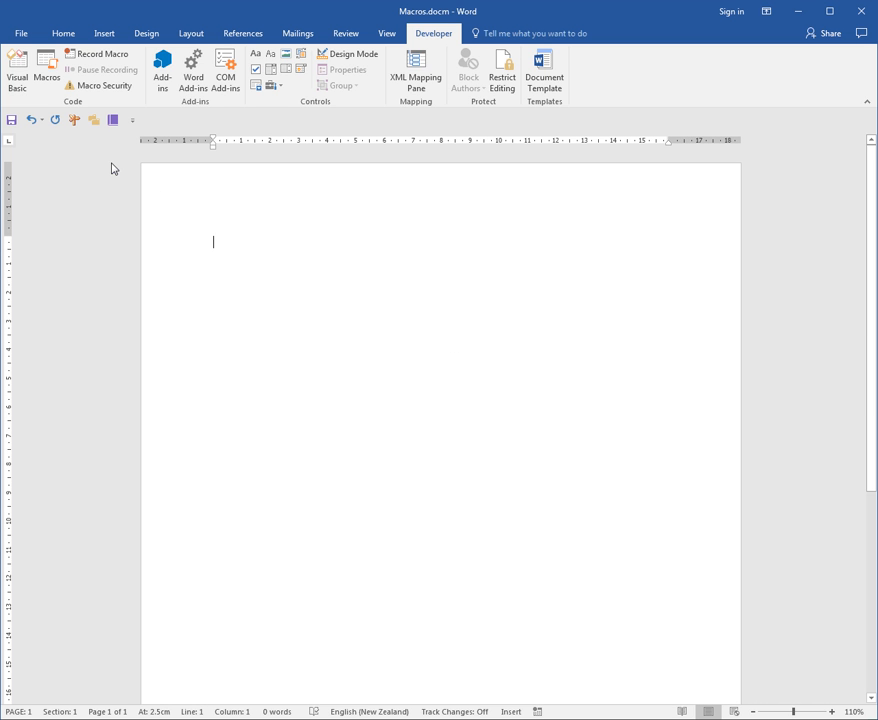
Use the toolbar macro buttons to insert the address, a next page section break, and the address again on the new page
click(74, 121)
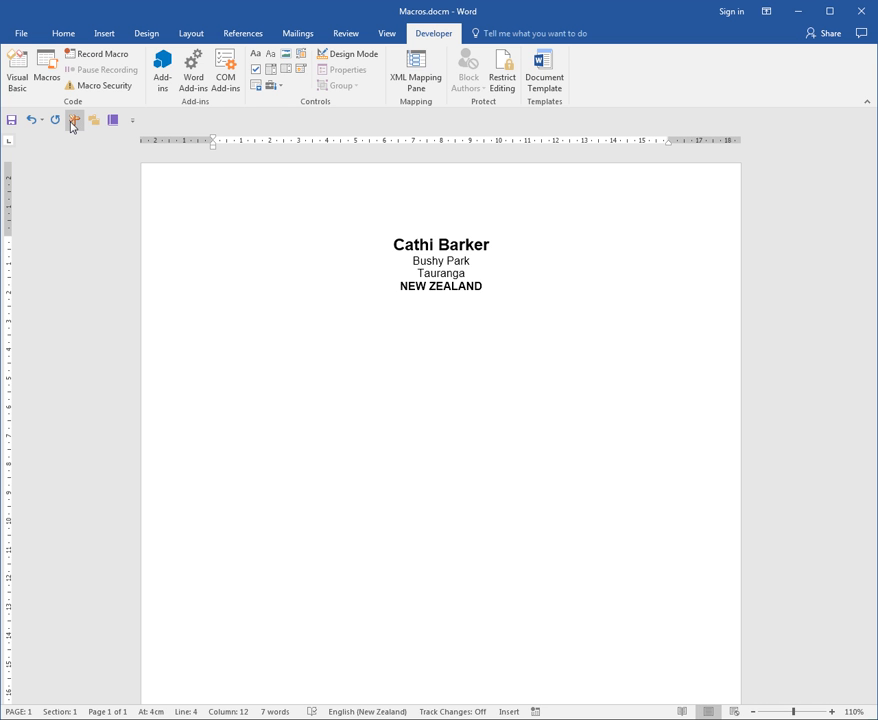
click(93, 120)
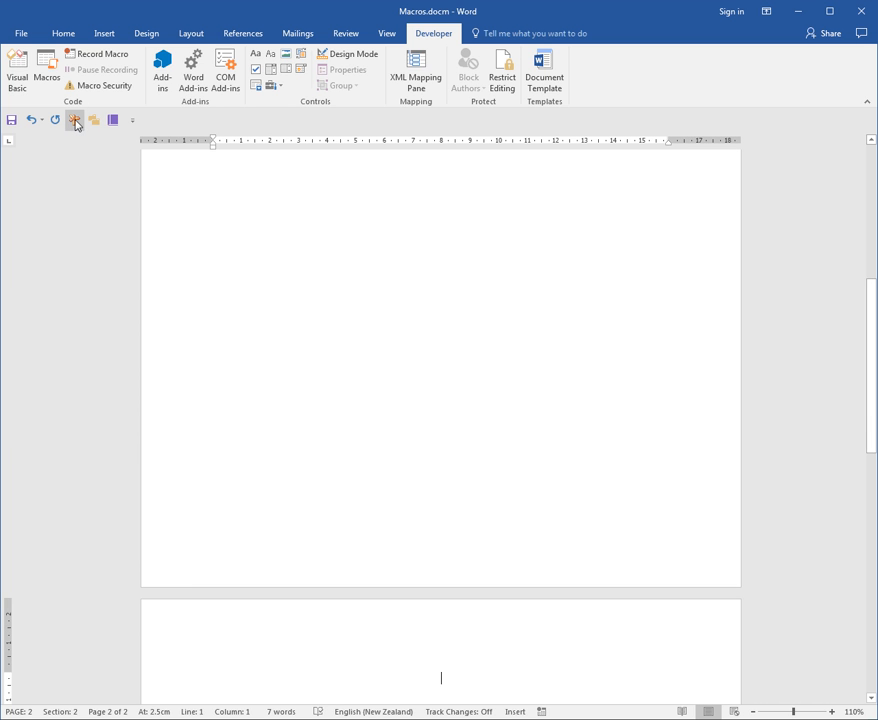
click(75, 120)
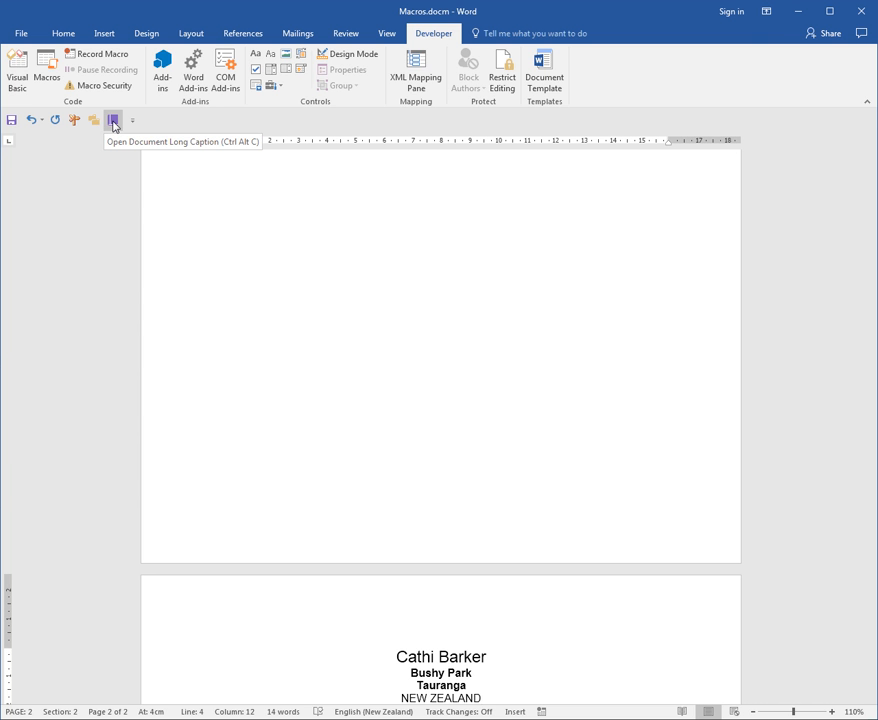
Test the Open Document Long Caption toolbar button, then close LongCaption.docx and return to the first page of Macros.docm
click(113, 121)
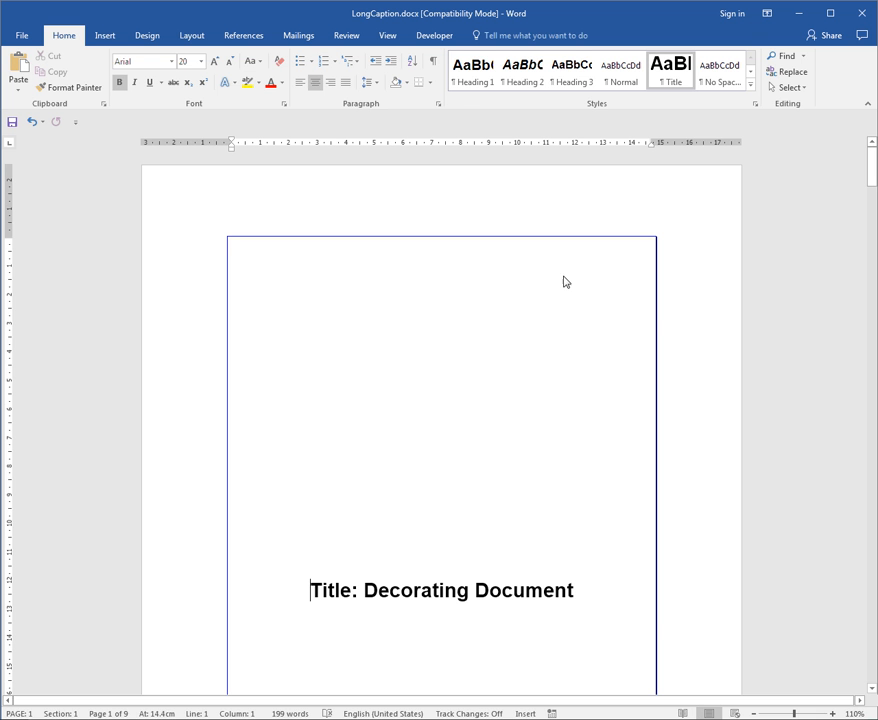
click(866, 16)
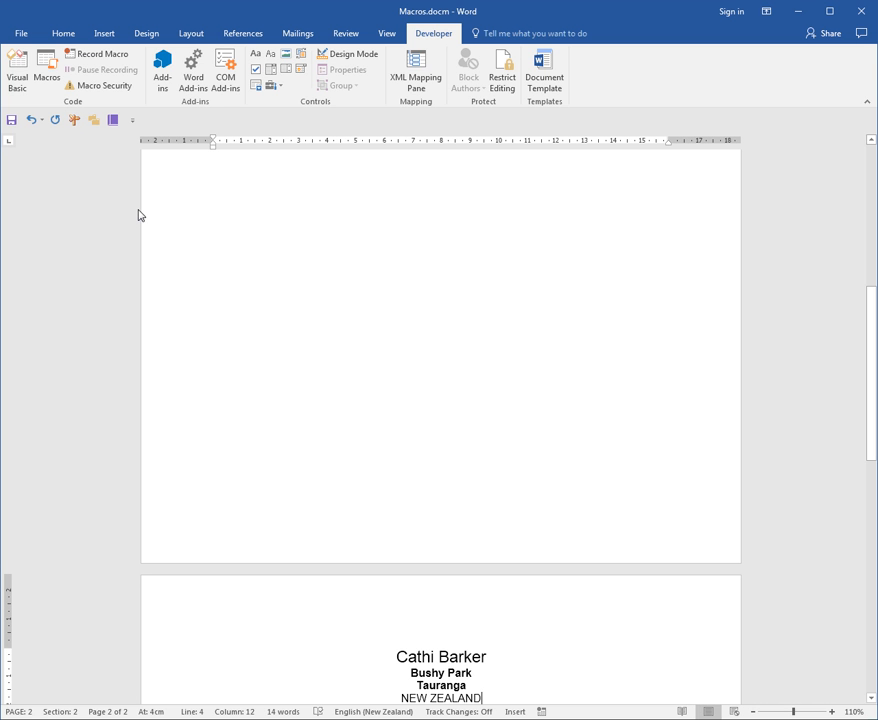
key(Page_Up)
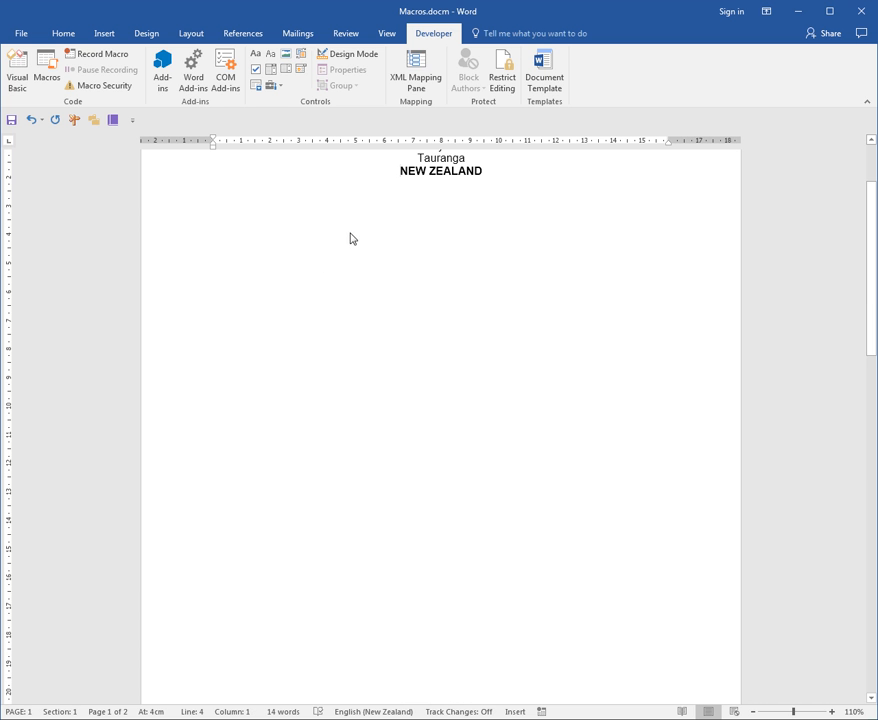
Open the MyAddress macro for editing, examine the code of all three macros in a widened Visual Basic editor, and close the editor
click(49, 74)
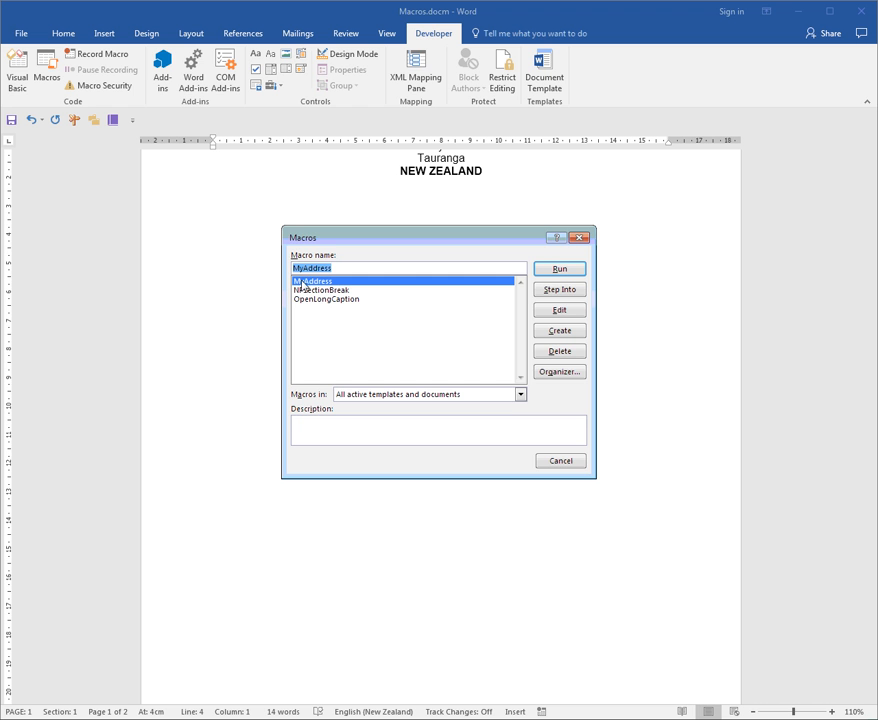
click(566, 313)
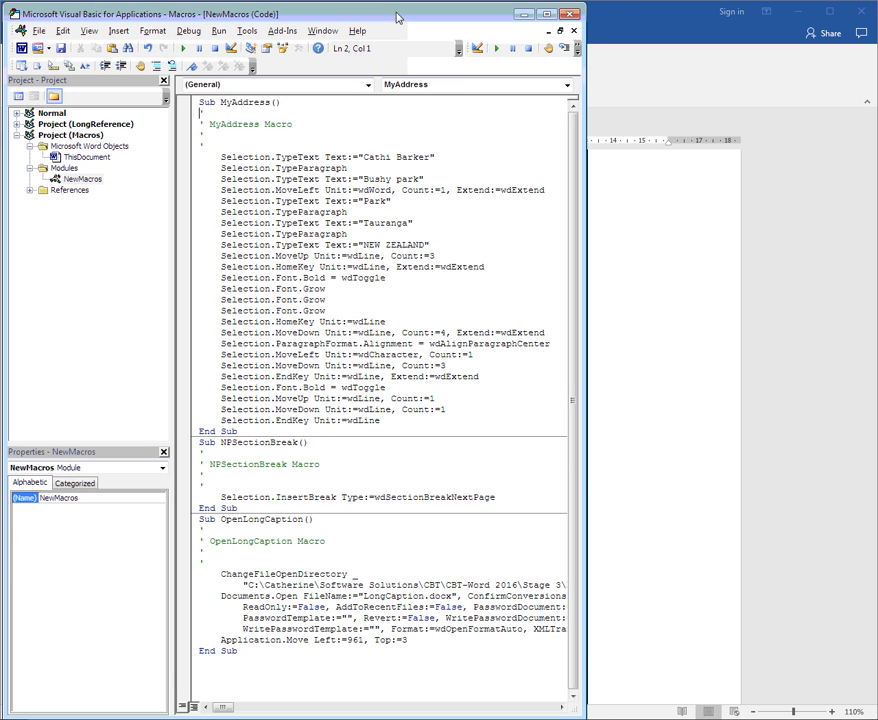
drag(586, 169, 870, 164)
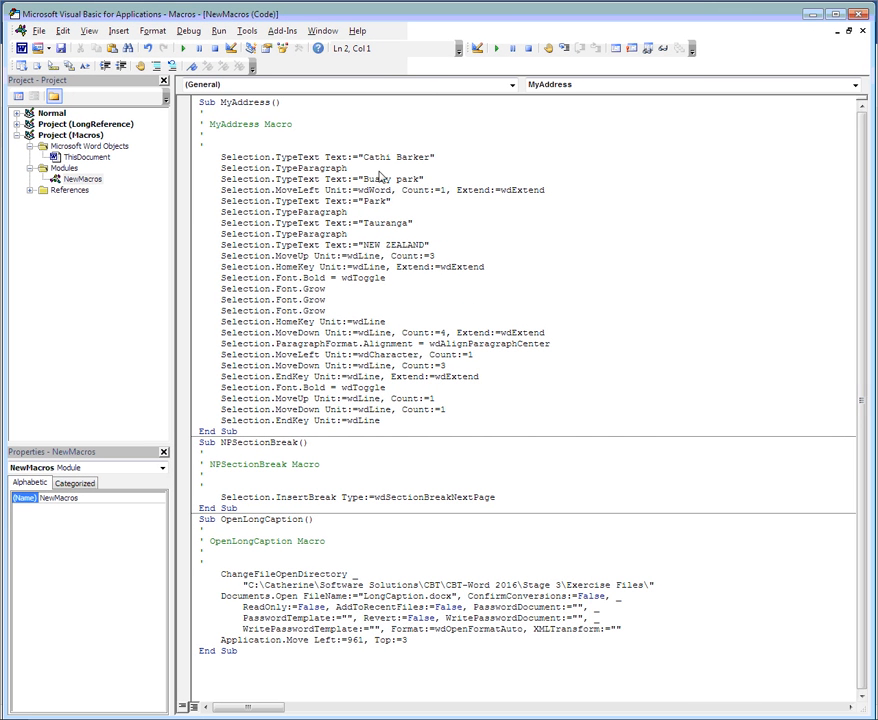
click(414, 171)
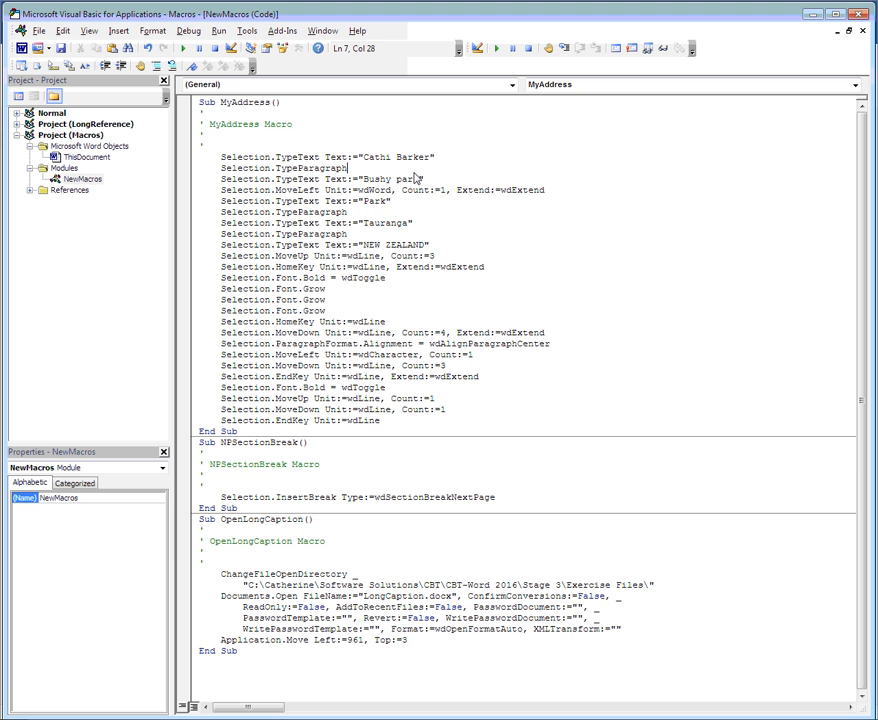
click(235, 102)
click(310, 158)
click(266, 442)
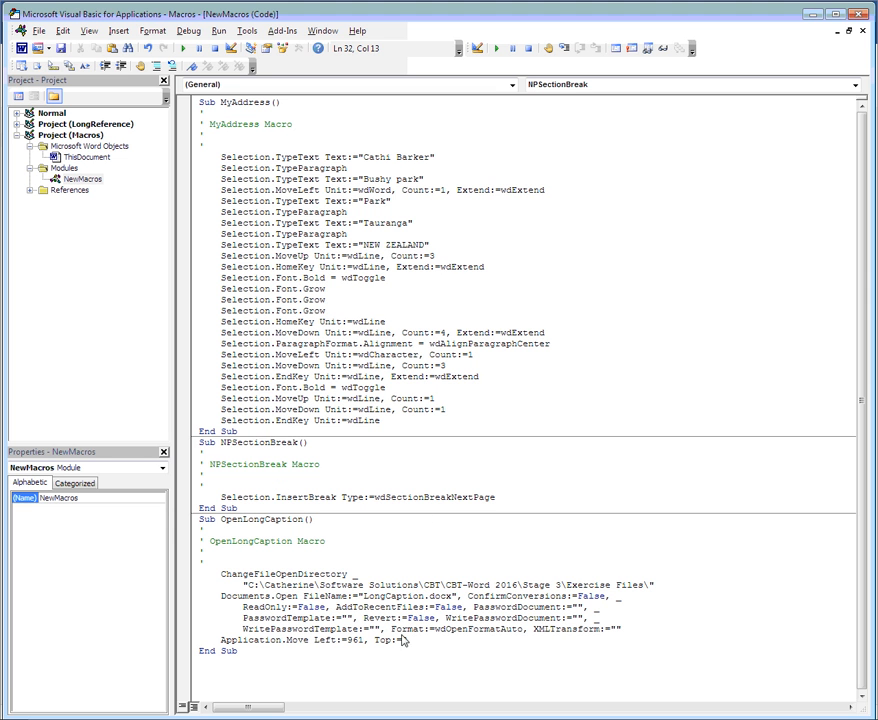
click(293, 574)
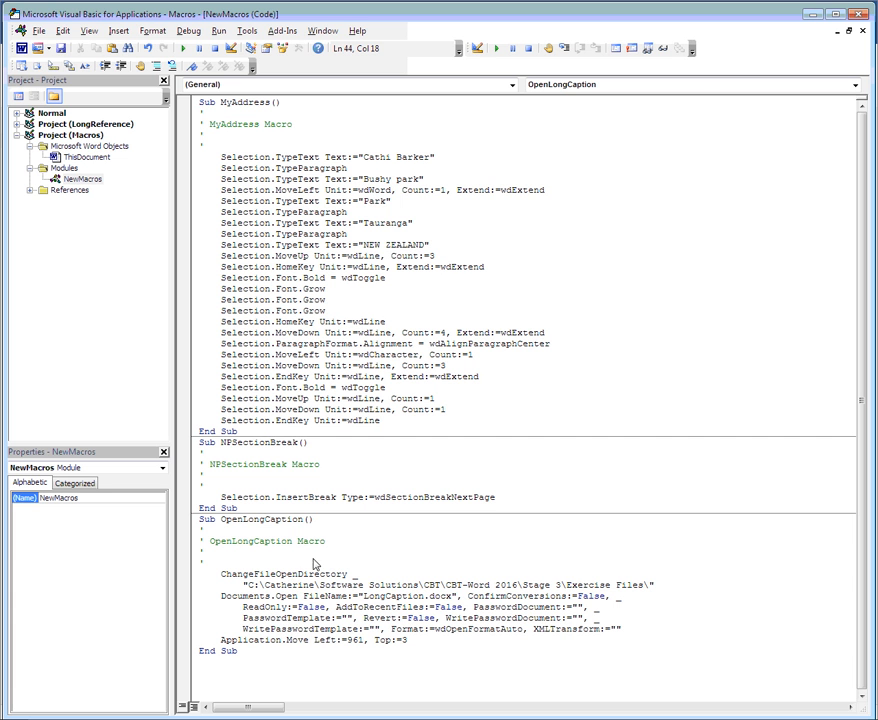
click(857, 16)
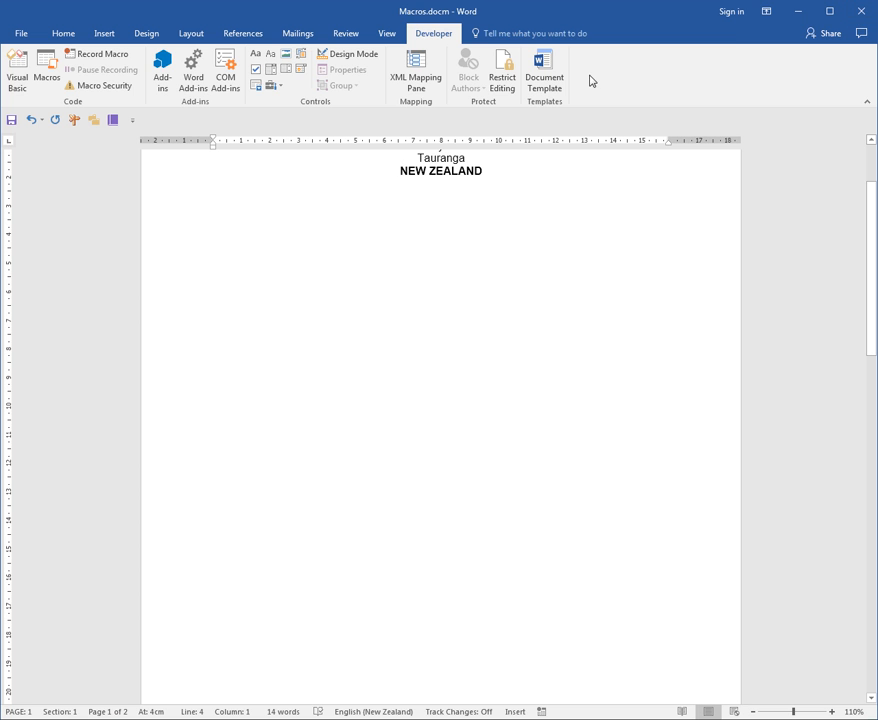
Review the copy, delete and rename options for the NewMacros module in the macro Organizer, then close it
click(44, 77)
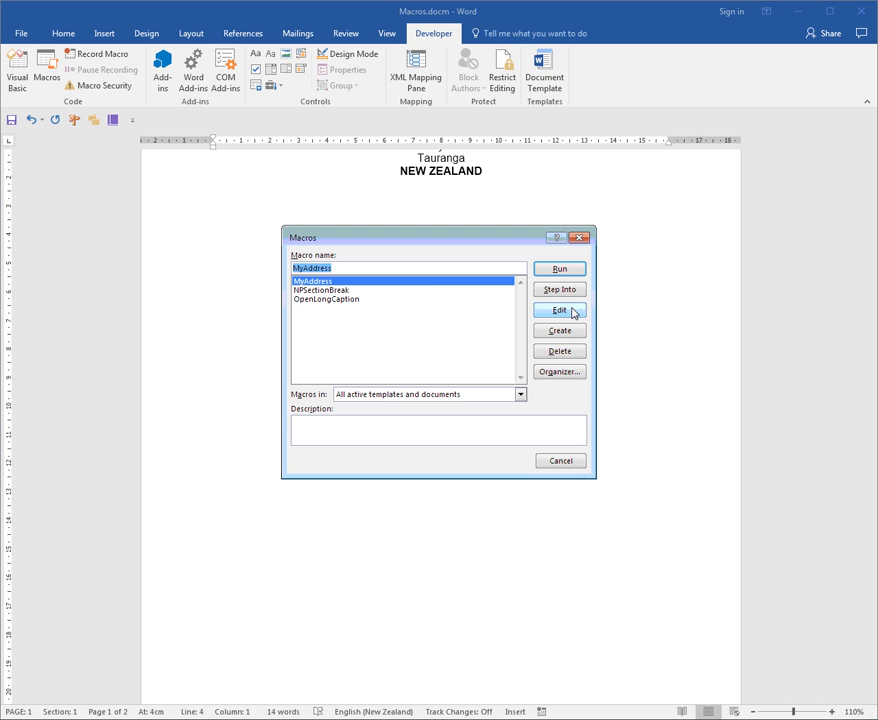
click(563, 373)
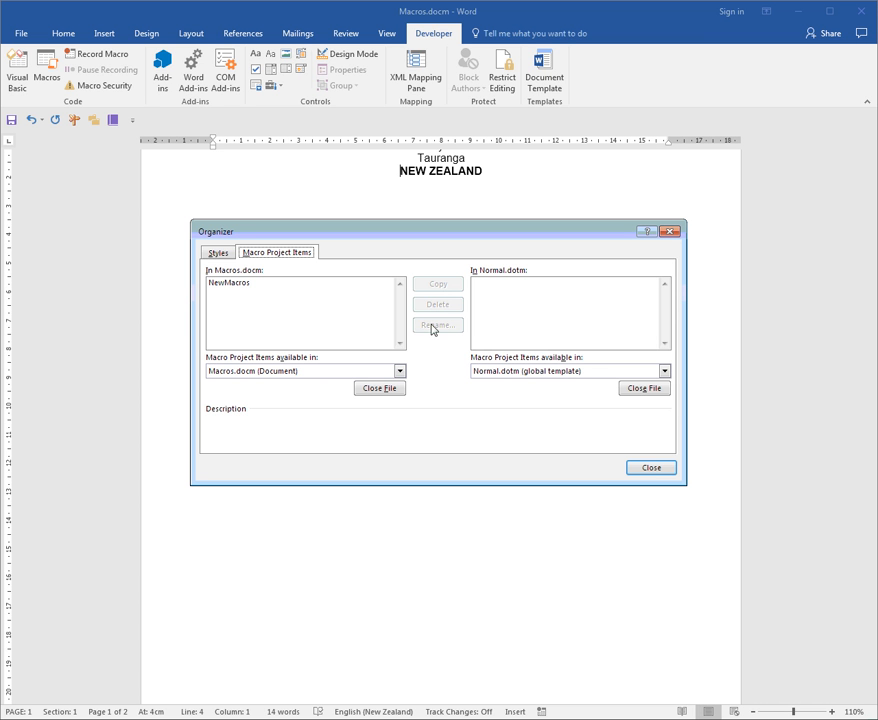
click(237, 284)
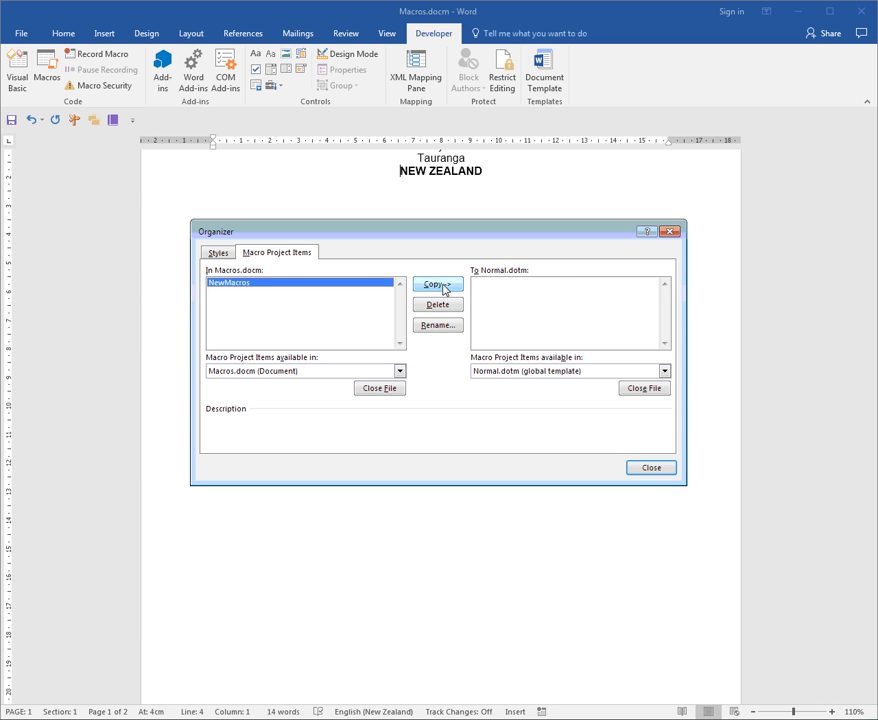
click(651, 468)
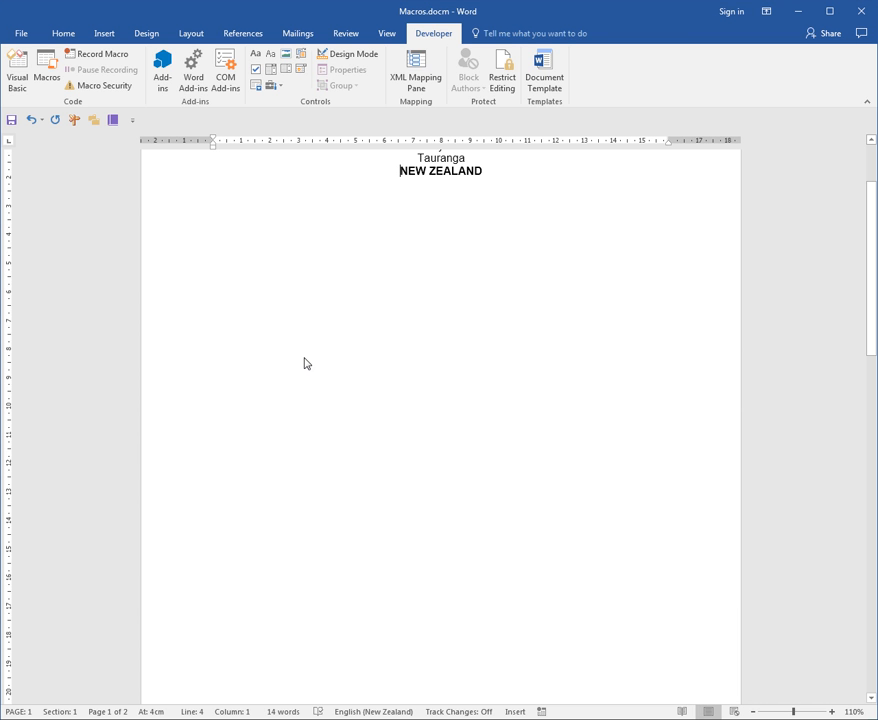